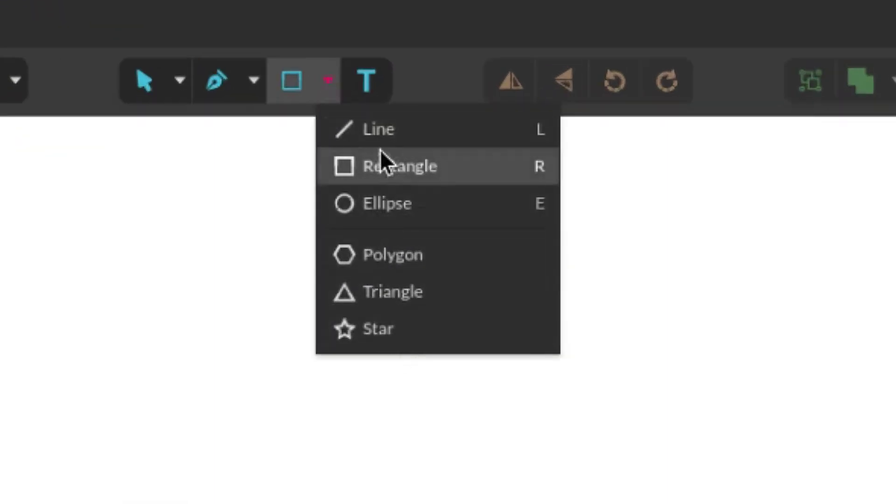
Draw a straight line about 769 px wide and 76 px high, rising gently across the upper part of the canvas.
click(331, 75)
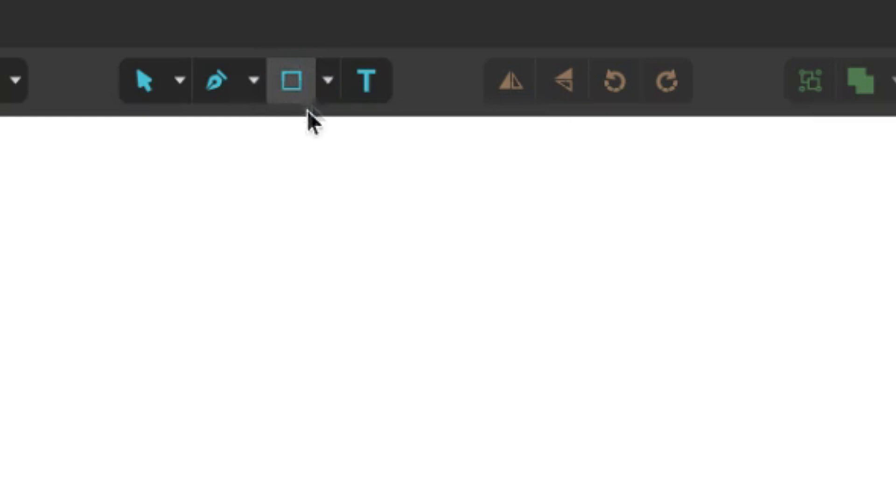
click(327, 79)
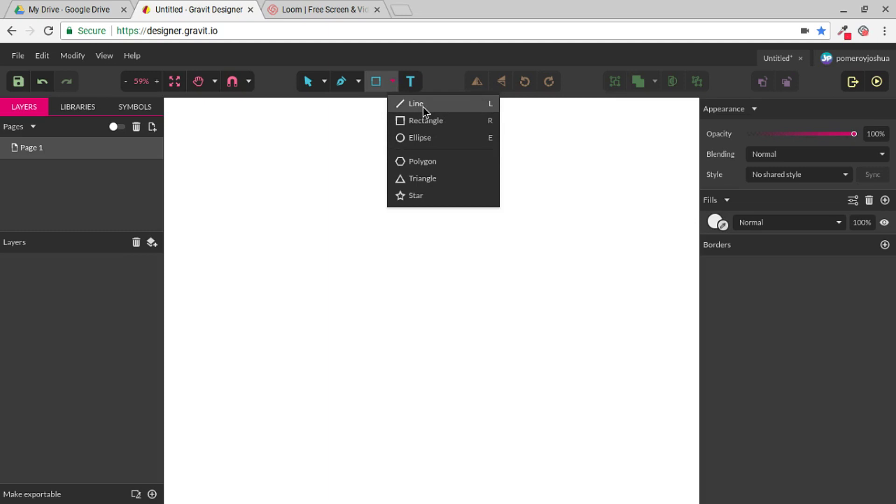
click(393, 135)
mouse_move(258, 207)
mouse_down()
mouse_move(511, 184)
mouse_move(556, 141)
mouse_move(556, 179)
mouse_up()
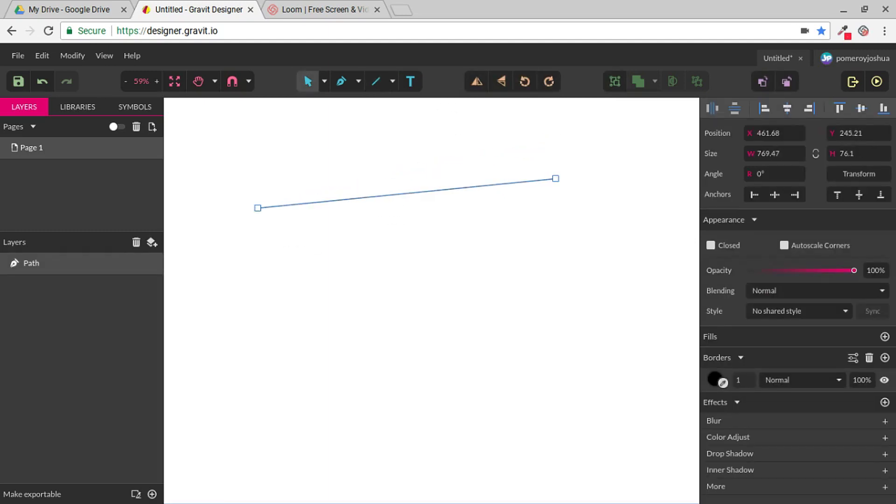
Set the line's border width to 17 and deselect it.
click(747, 378)
scroll(747, 378, up, 15)
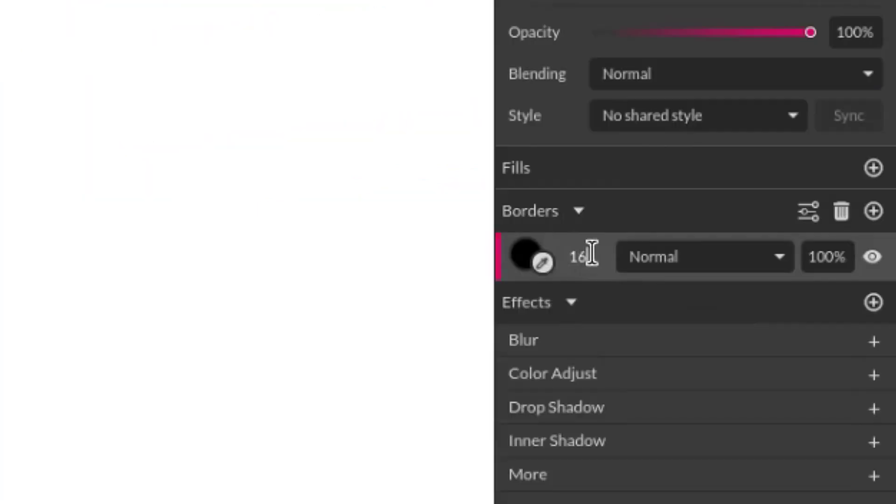
scroll(592, 253, up, 1)
click(497, 121)
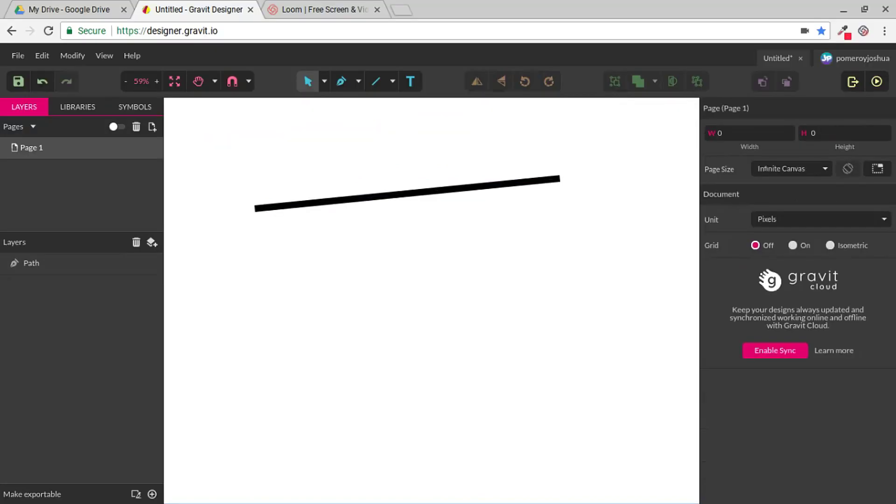
Try moving the line's right endpoint inward and downward, and undo the move.
drag(497, 121, 400, 262)
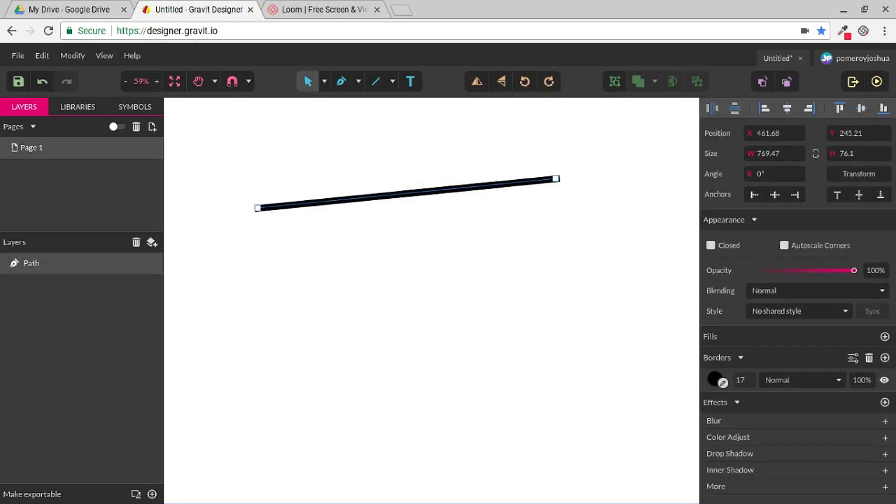
drag(556, 179, 489, 241)
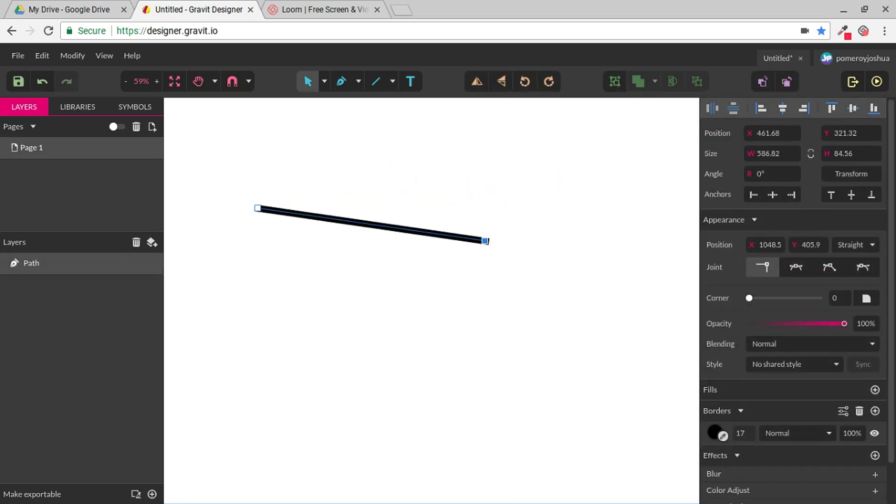
key(ctrl+z)
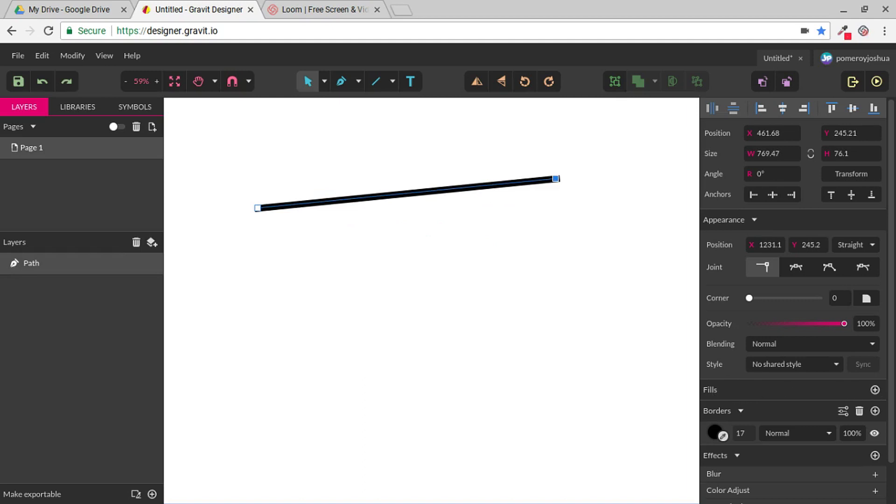
Bend the line upward with the Subselect tool and pull its left curve handle out horizontally to form a gentle S-curve.
key(d)
mouse_move(401, 195)
mouse_down()
mouse_move(393, 142)
mouse_move(401, 141)
mouse_move(403, 158)
mouse_move(403, 139)
mouse_up()
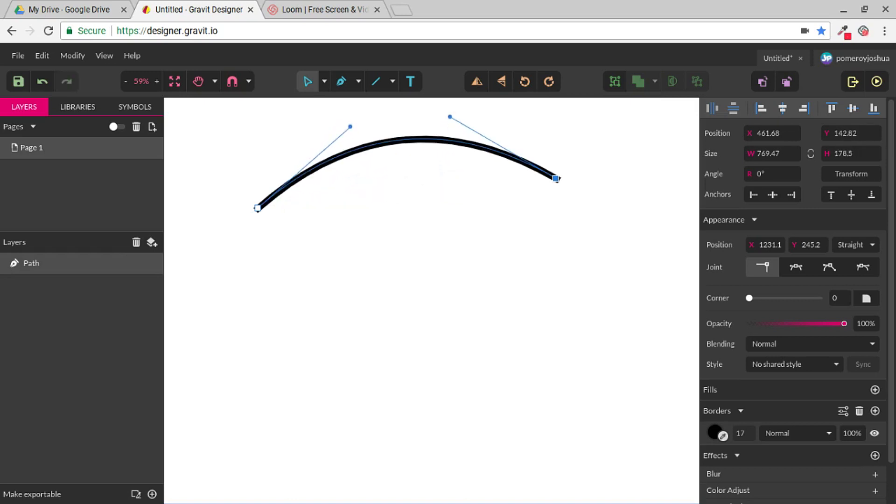
key(ctrl+z)
click(258, 208)
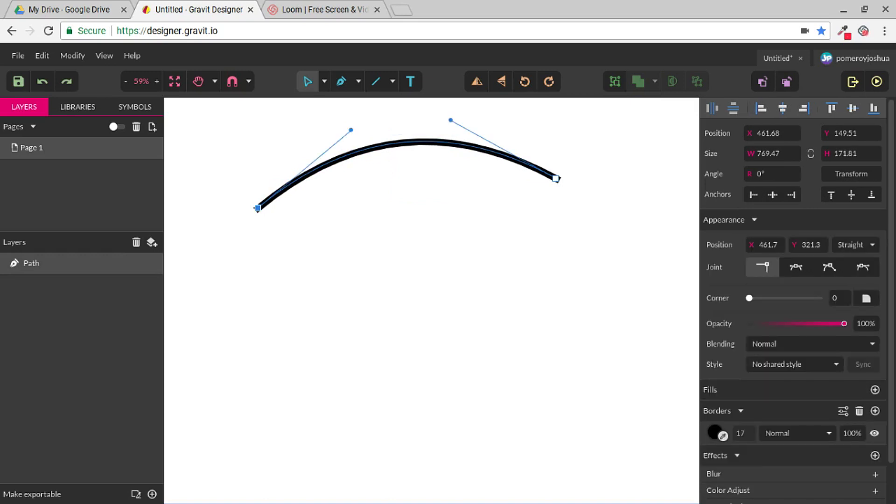
drag(351, 129, 477, 208)
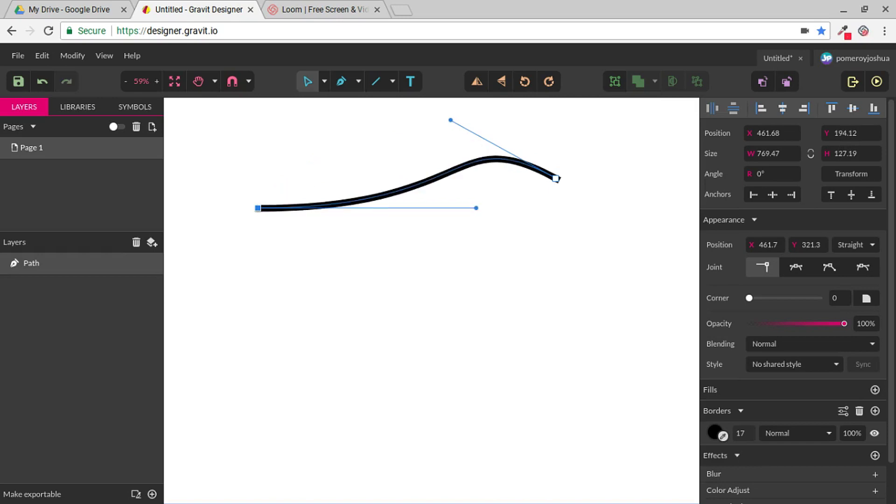
key(Escape)
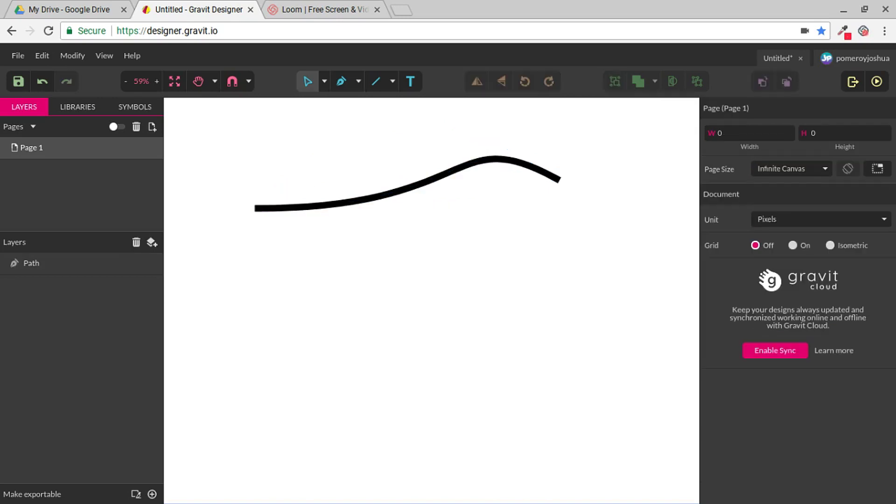
Add a Blur effect with radius 0 to the curved path, and delete the path.
click(31, 263)
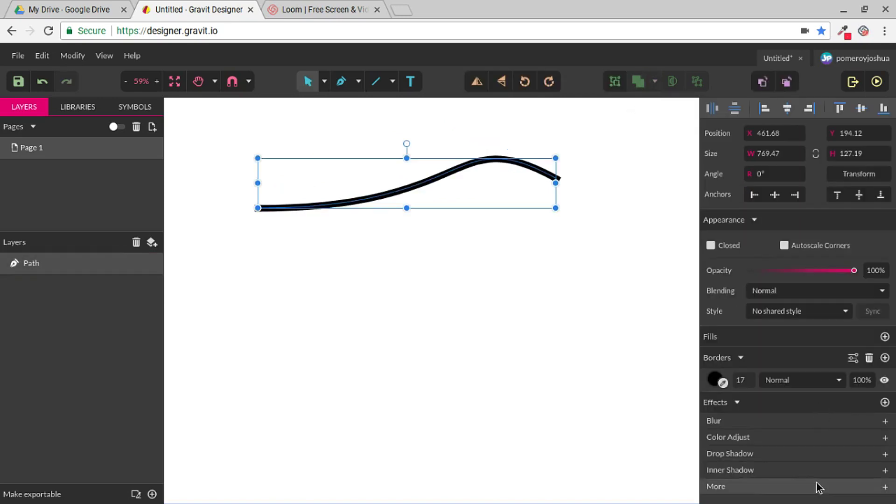
click(885, 422)
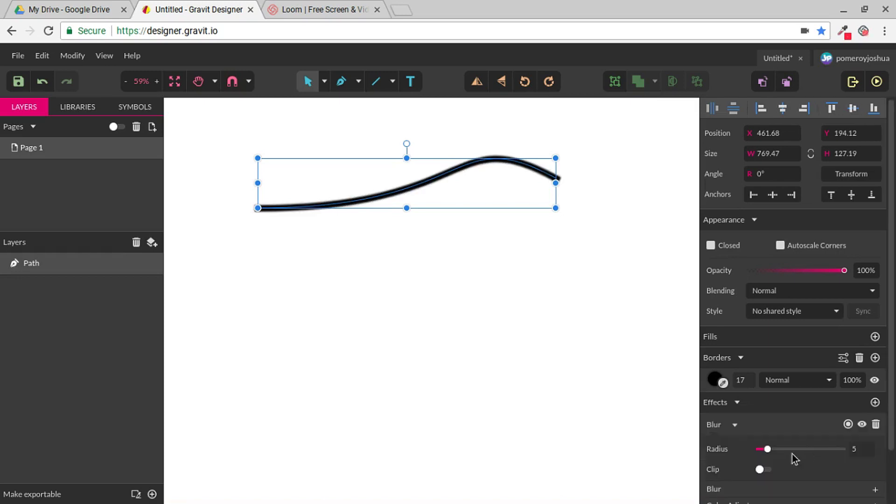
mouse_move(770, 451)
mouse_down()
mouse_move(853, 449)
mouse_move(867, 458)
mouse_move(757, 449)
mouse_up()
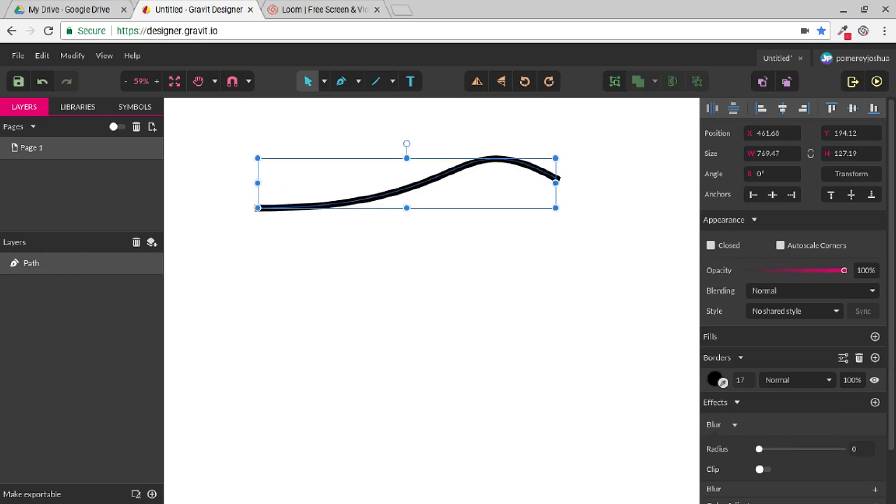
key(Delete)
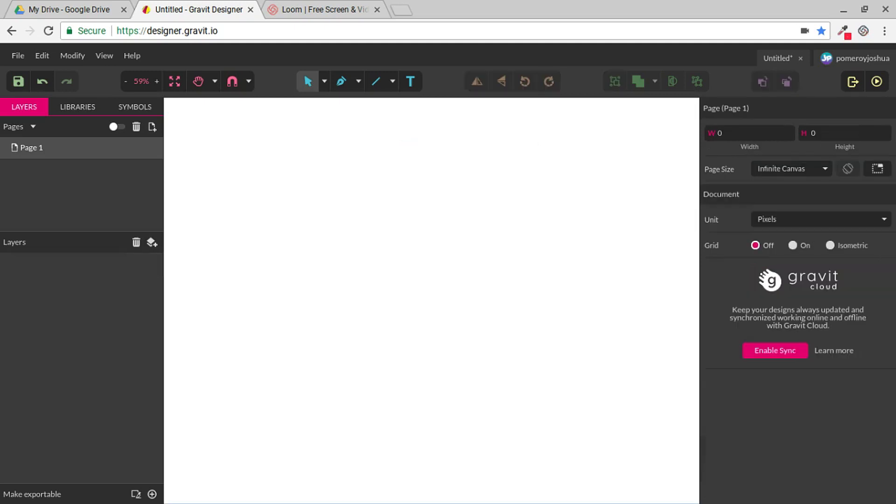
Draw a square about 401 px per side in the middle of the canvas and fill it with cyan (#00FFFF).
click(393, 82)
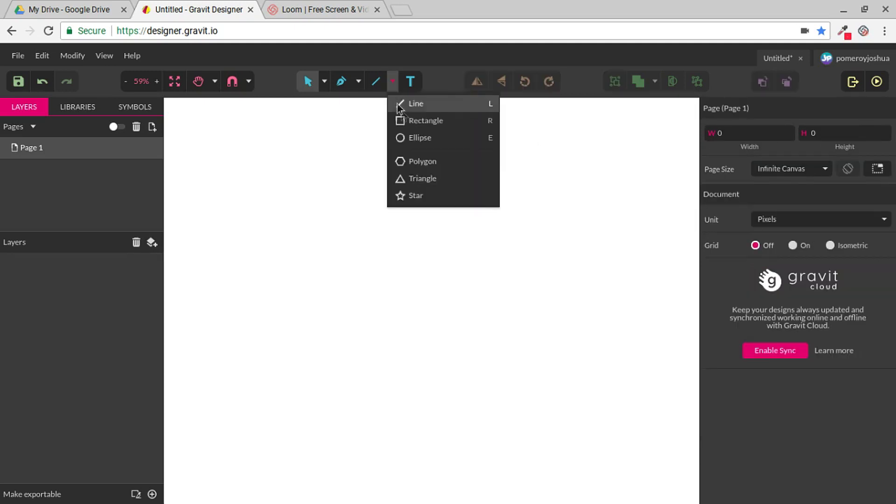
click(442, 122)
drag(310, 174, 466, 329)
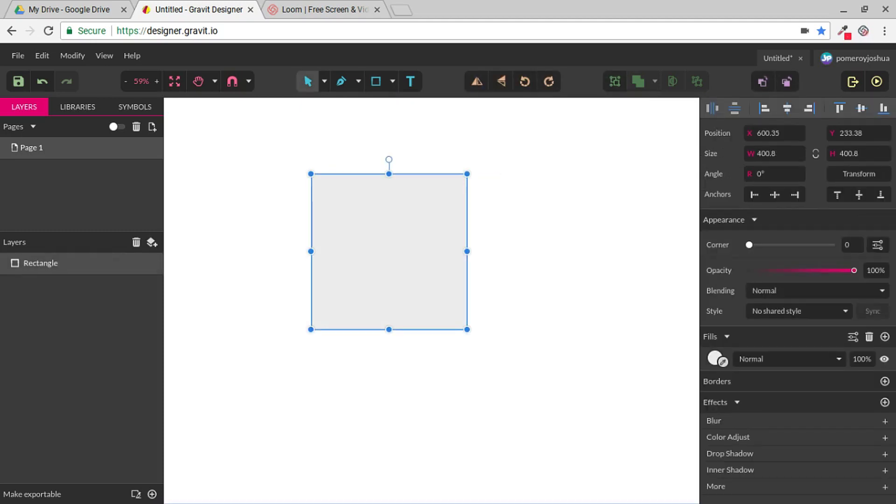
click(717, 359)
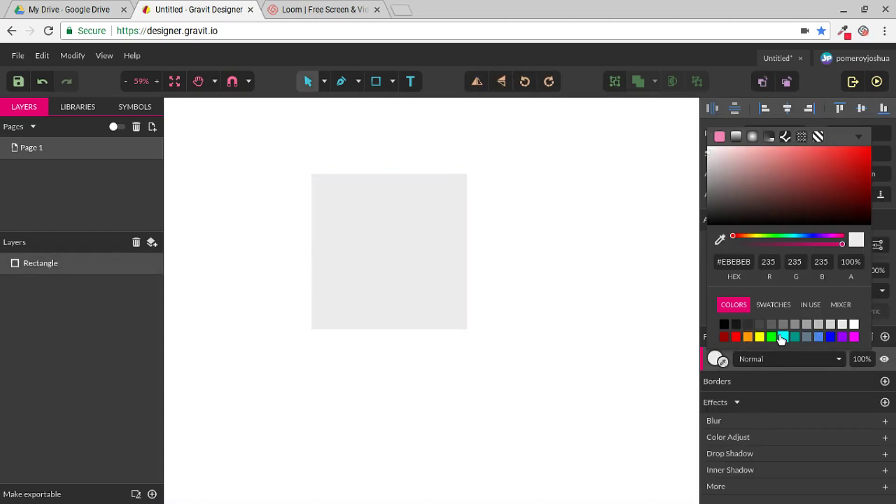
click(782, 337)
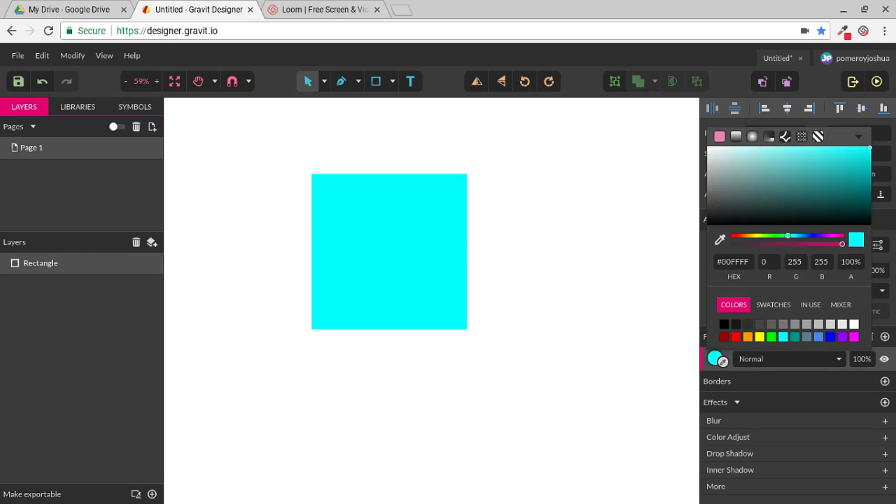
key(Escape)
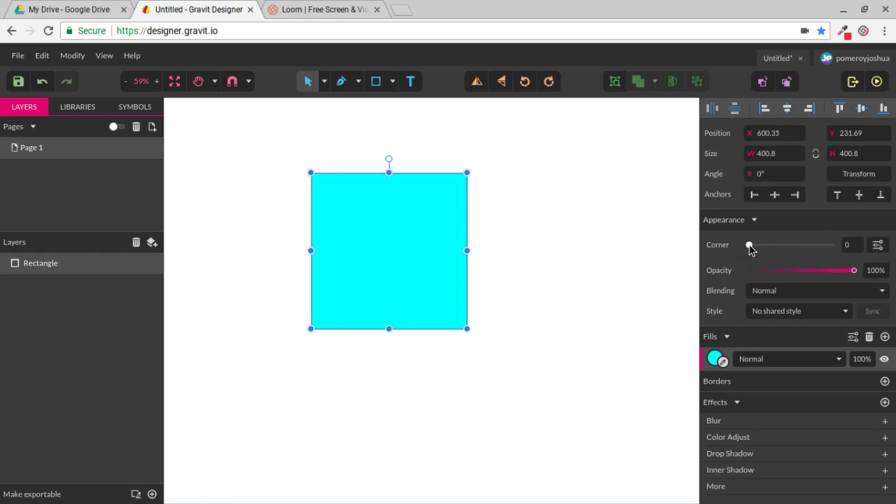
Round the cyan square's corners with a corner value of 75.
drag(750, 245, 790, 263)
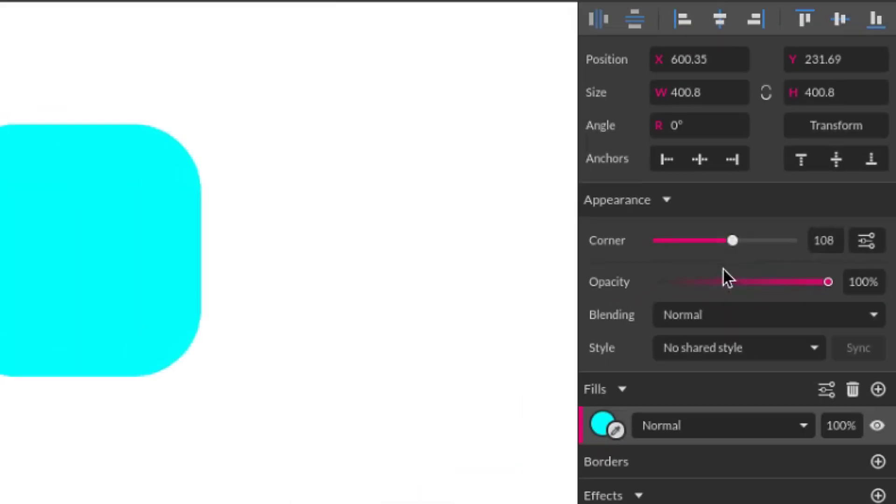
mouse_move(723, 269)
mouse_down()
mouse_move(748, 268)
mouse_move(711, 263)
mouse_up()
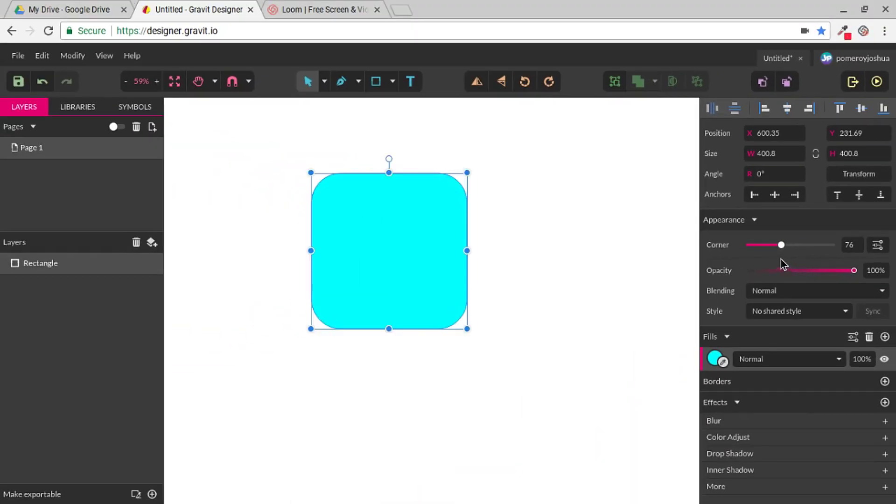
double_click(863, 241)
text(75)
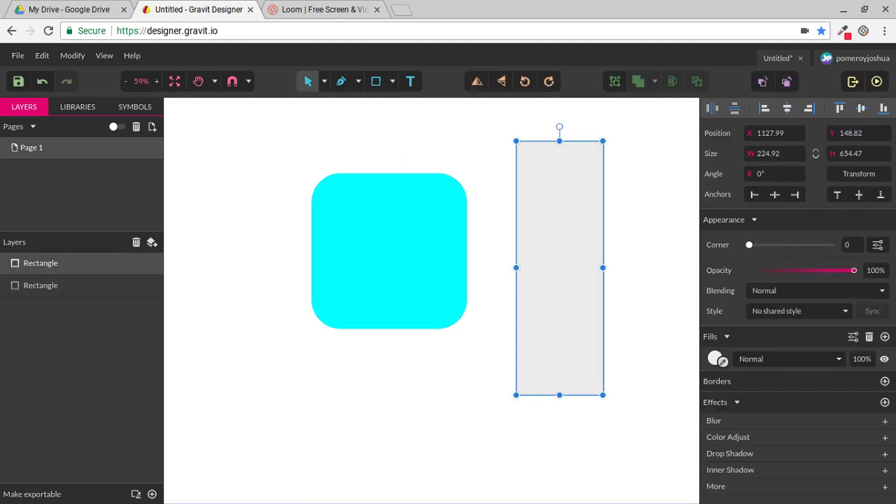
Fill the tall rectangle beside the cyan square with blue and set its corner value to 75.
click(715, 359)
click(830, 338)
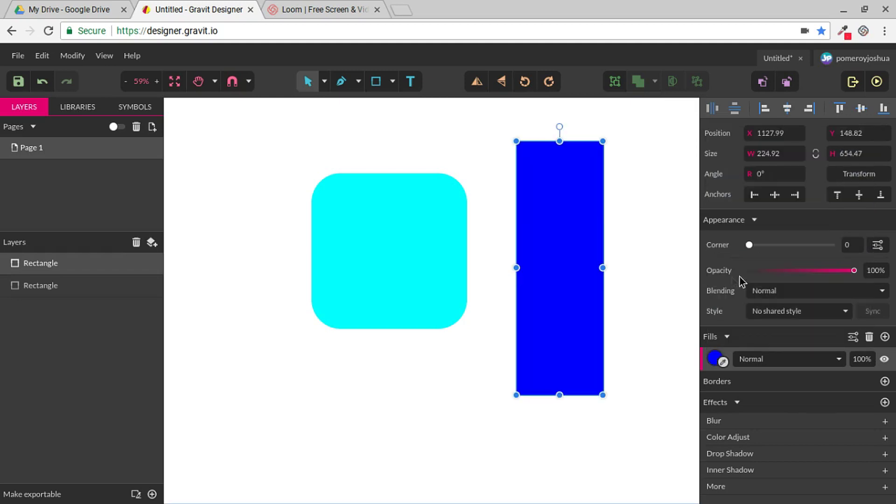
click(853, 241)
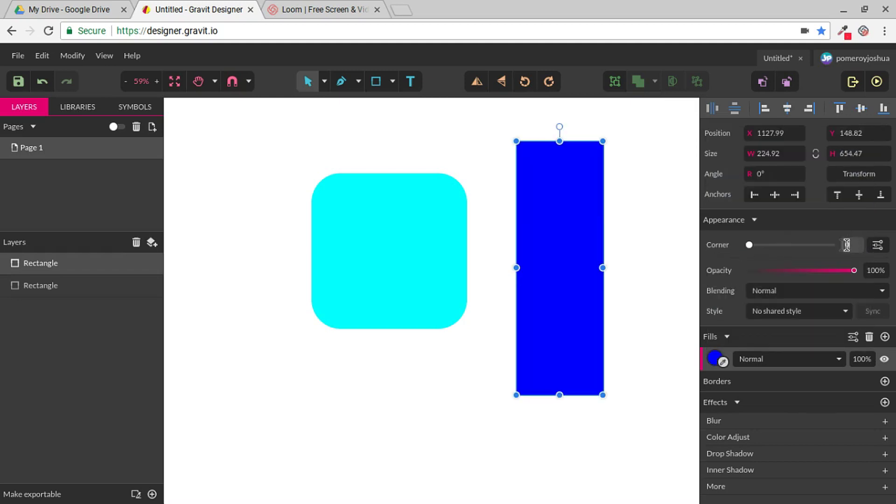
text(75)
key(Return)
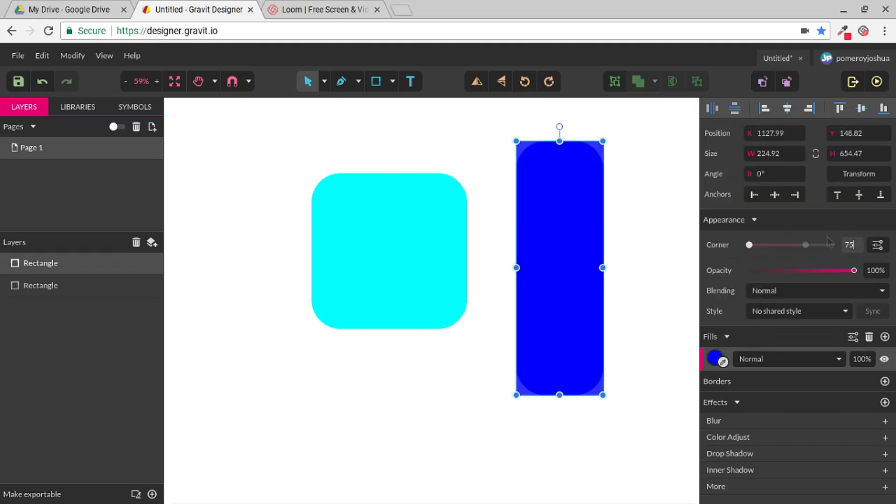
key(Escape)
drag(560, 268, 542, 255)
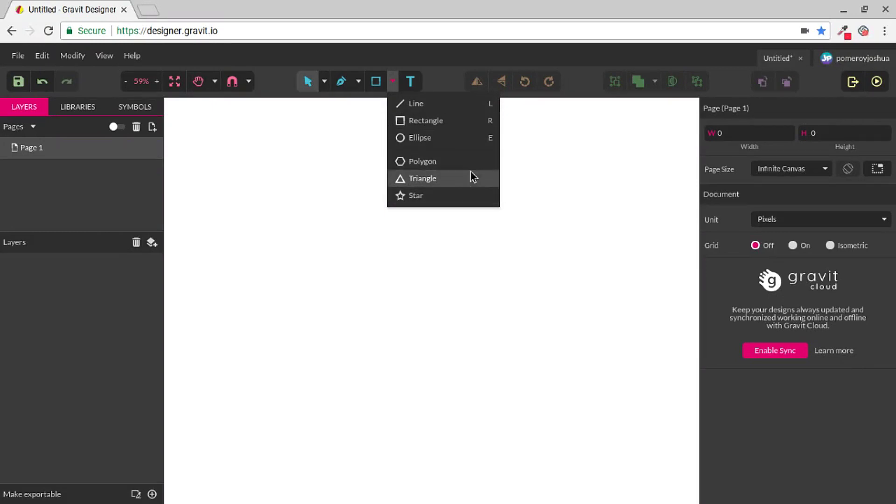
Draw a teal-filled ellipse about 710 by 325 px and place it in the upper-left area of the canvas.
click(438, 140)
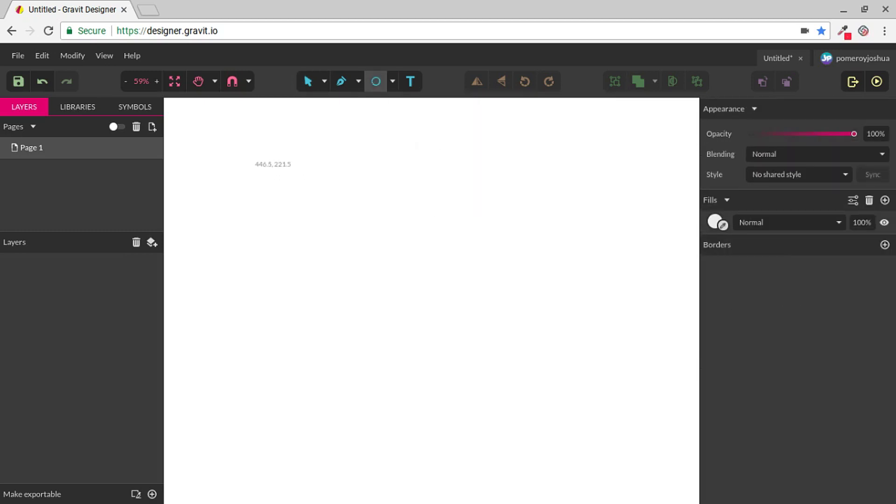
drag(252, 170, 528, 295)
click(715, 389)
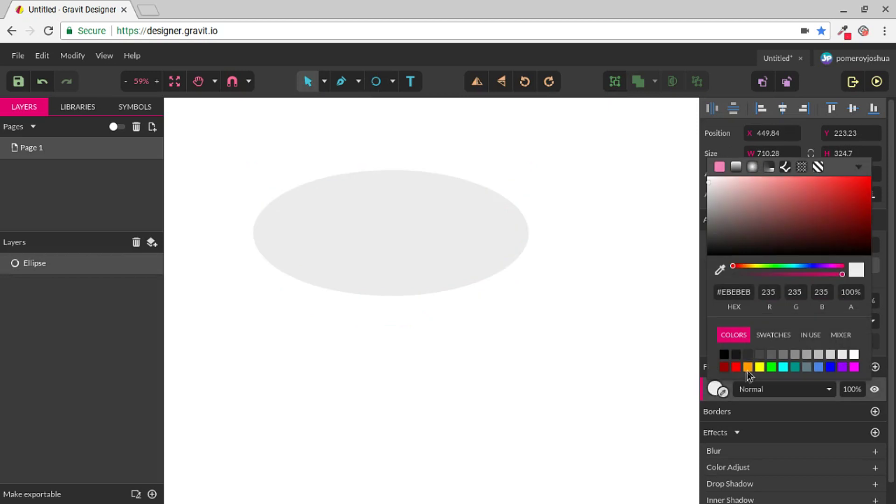
click(795, 367)
drag(391, 233, 328, 178)
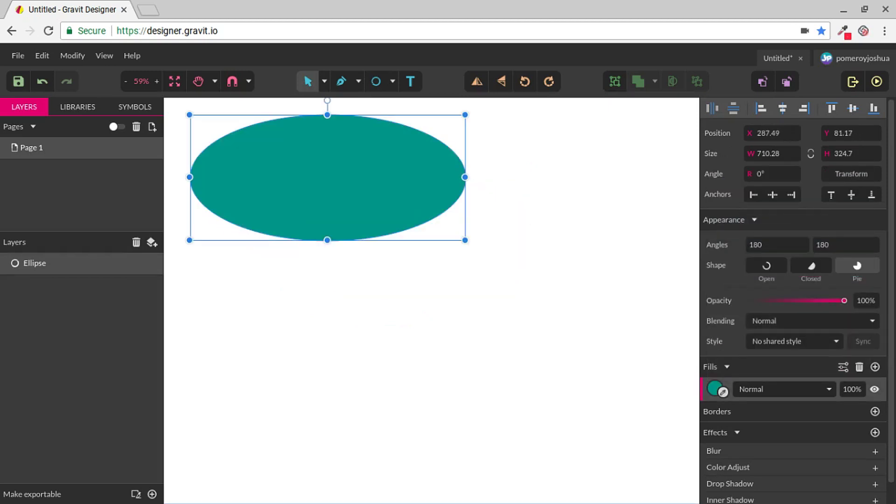
key(Escape)
Draw a teal-filled circle about 377 px in diameter and place it to the right of the wide ellipse.
click(376, 81)
drag(537, 207, 684, 354)
drag(610, 281, 567, 211)
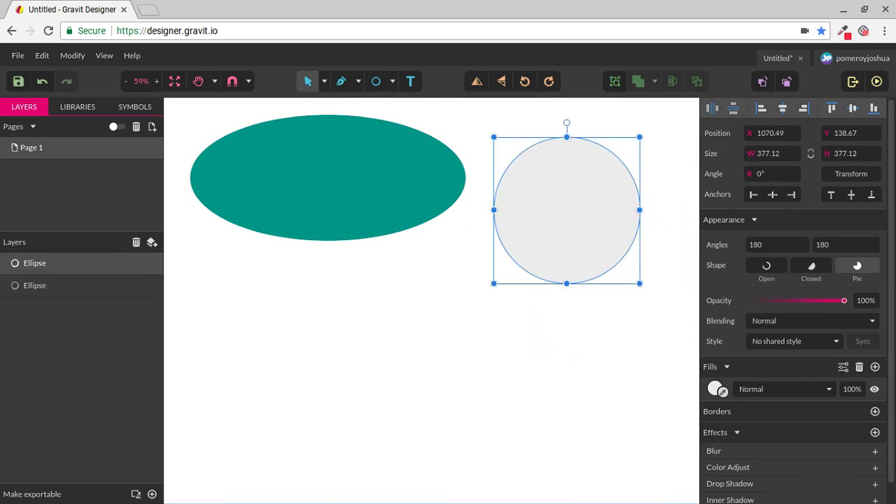
click(715, 389)
click(800, 368)
key(Escape)
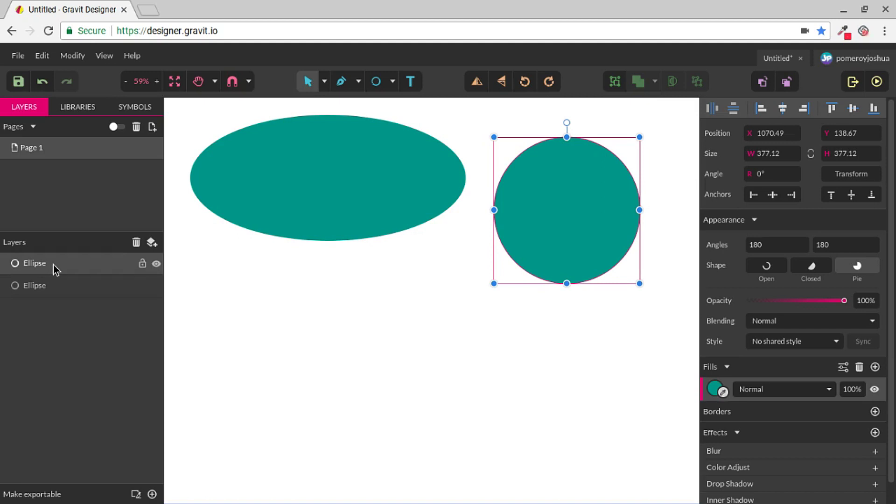
Draw a closed teal pen path with curved sides below the wide ellipse, about 484 by 288 px.
click(346, 92)
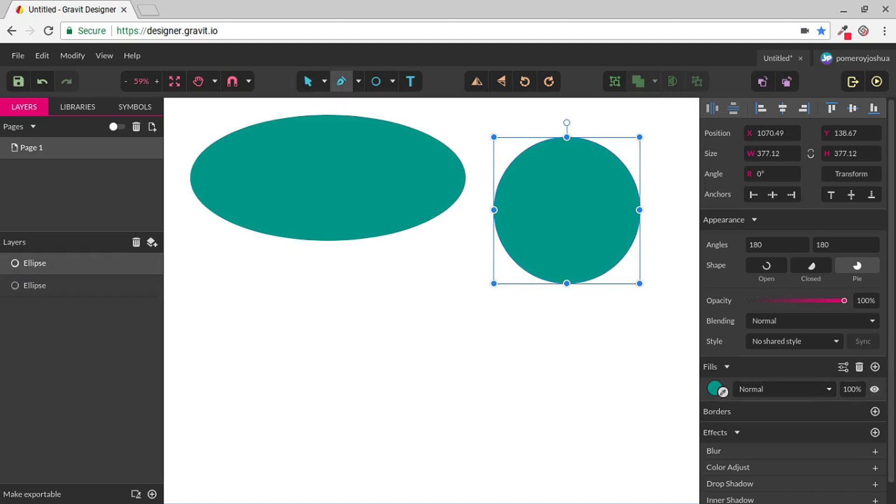
click(281, 377)
drag(404, 332, 413, 380)
click(224, 266)
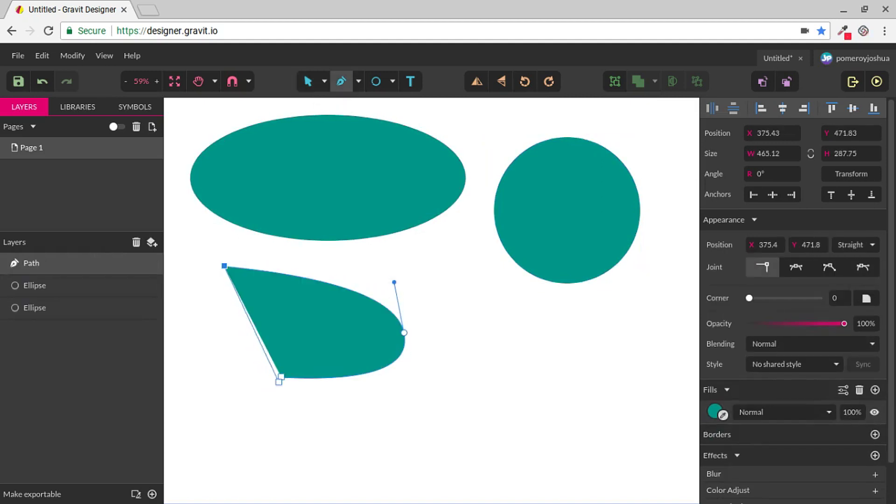
drag(281, 377, 195, 335)
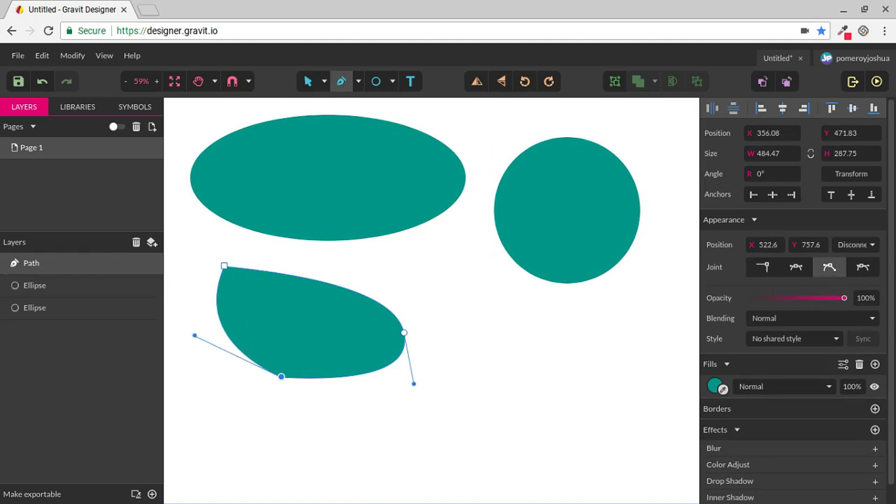
click(44, 269)
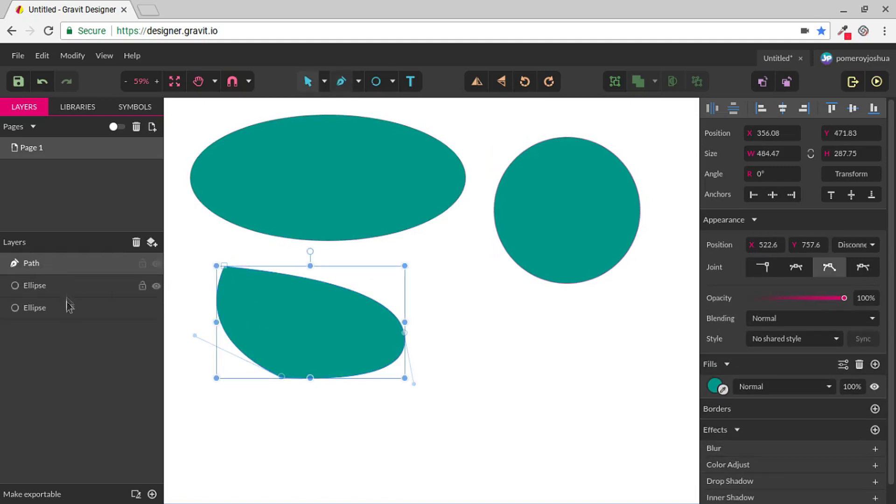
Set the circle's first angle to 80 and try its Pie, Closed and Open shapes.
click(37, 286)
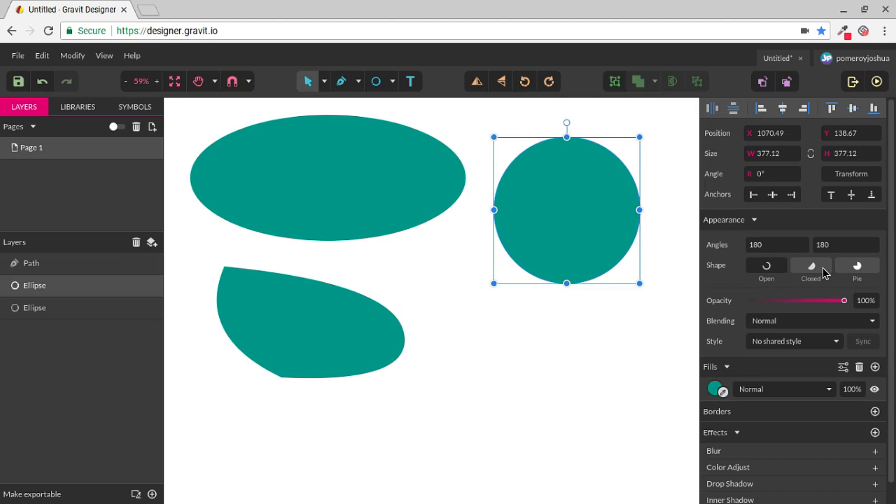
click(857, 267)
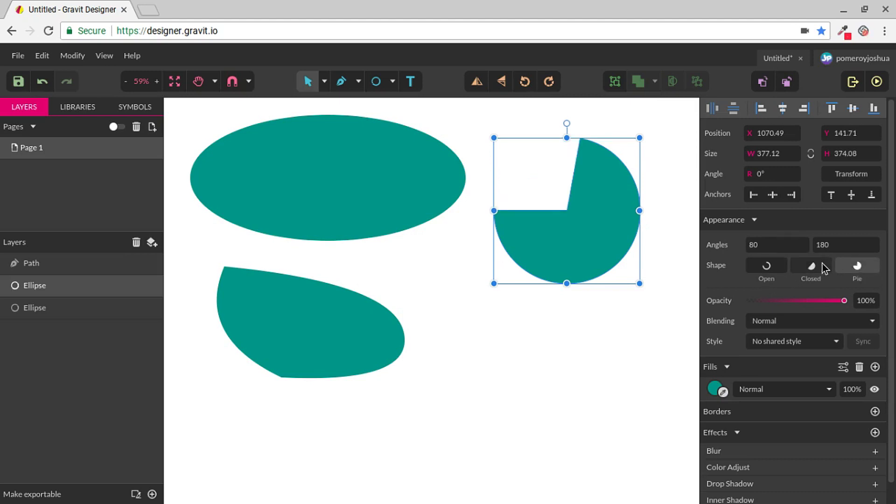
click(815, 267)
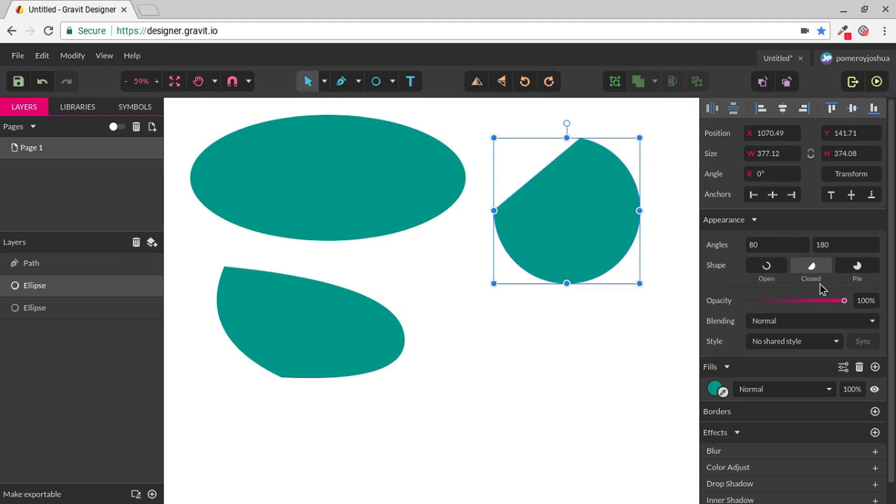
click(777, 269)
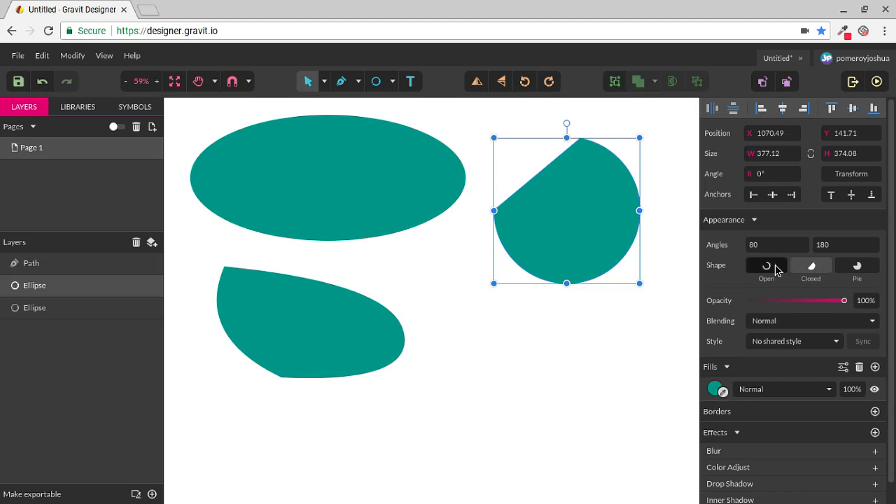
Try the circle's first angle at 70, followed by 50.
click(777, 243)
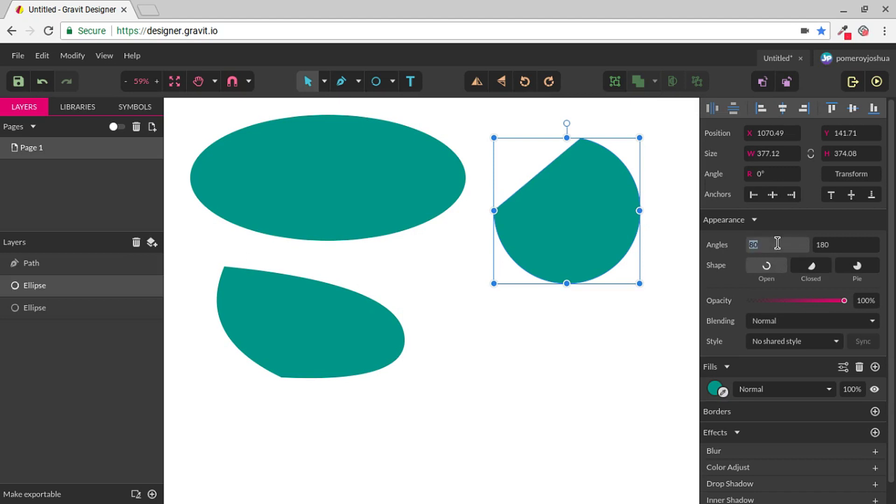
text(70)
key(Return)
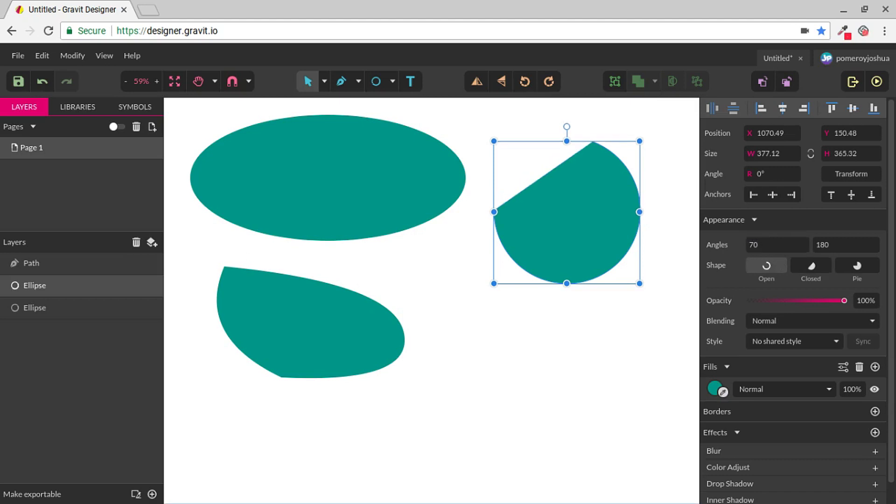
click(772, 242)
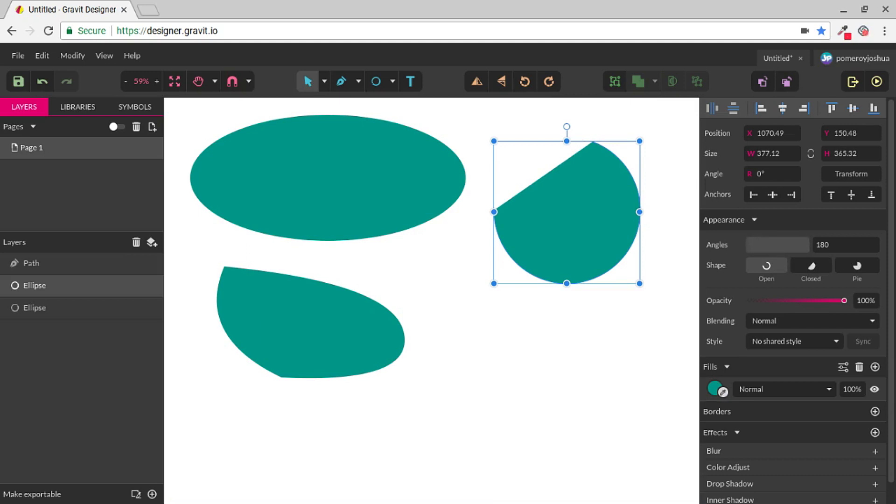
text(50)
key(Return)
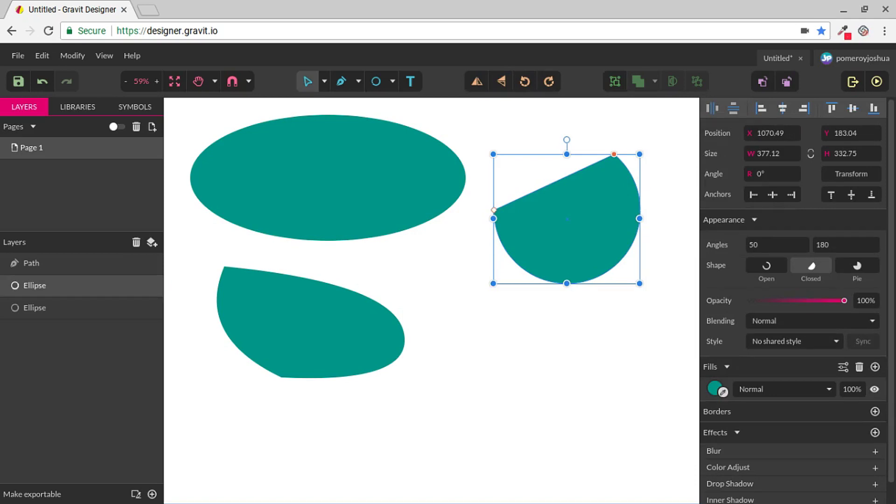
Move the circle's arc endpoints on the canvas to form a narrow pie wedge with angles of about 158 and 102.
drag(494, 210, 499, 235)
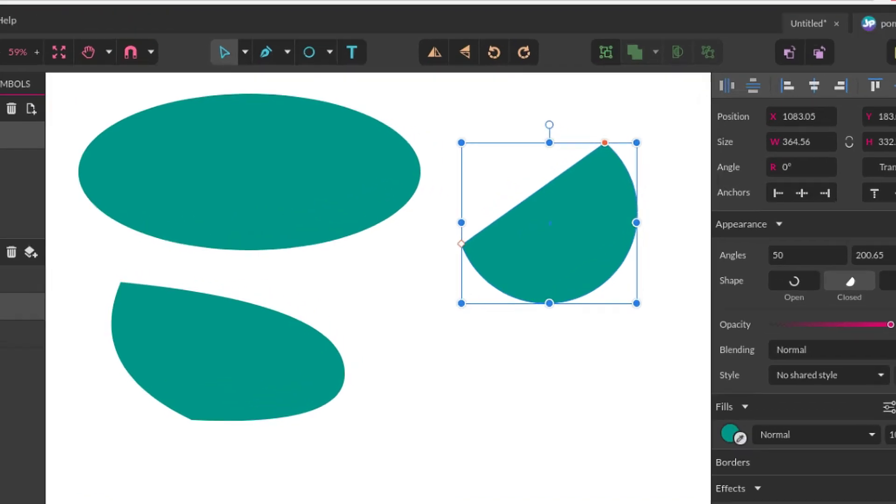
drag(499, 236, 532, 274)
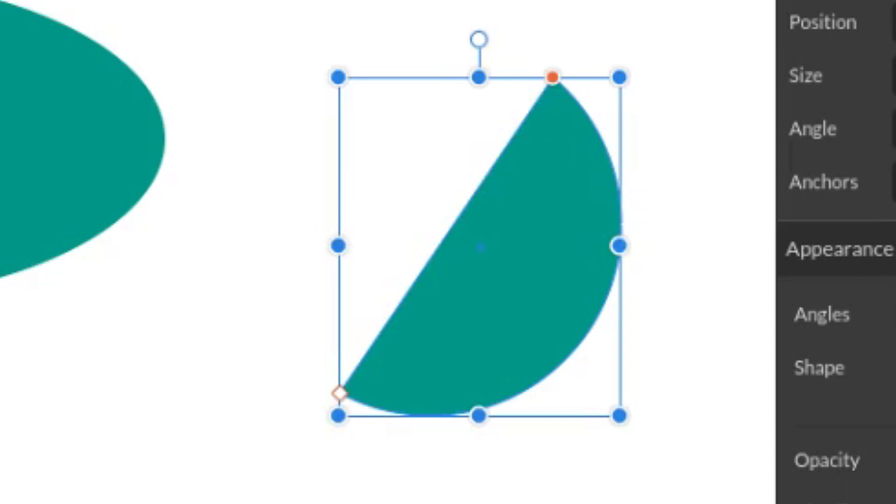
drag(553, 78, 527, 60)
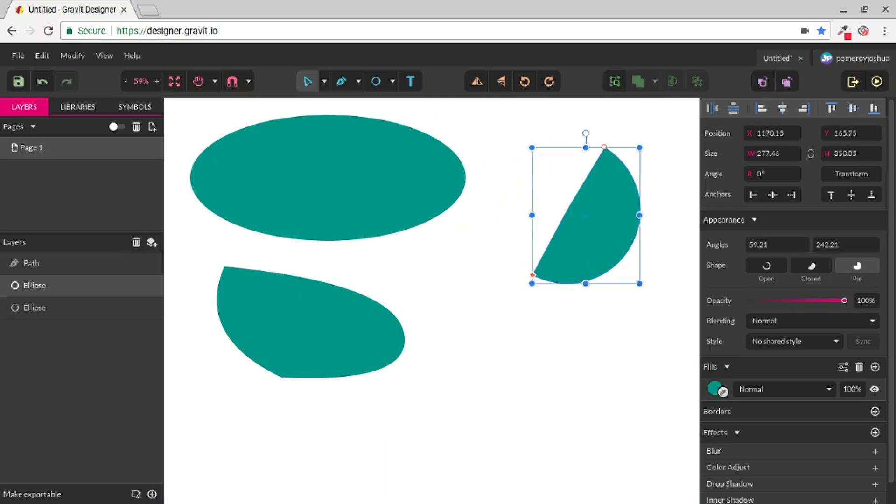
drag(604, 147, 499, 182)
drag(533, 275, 552, 139)
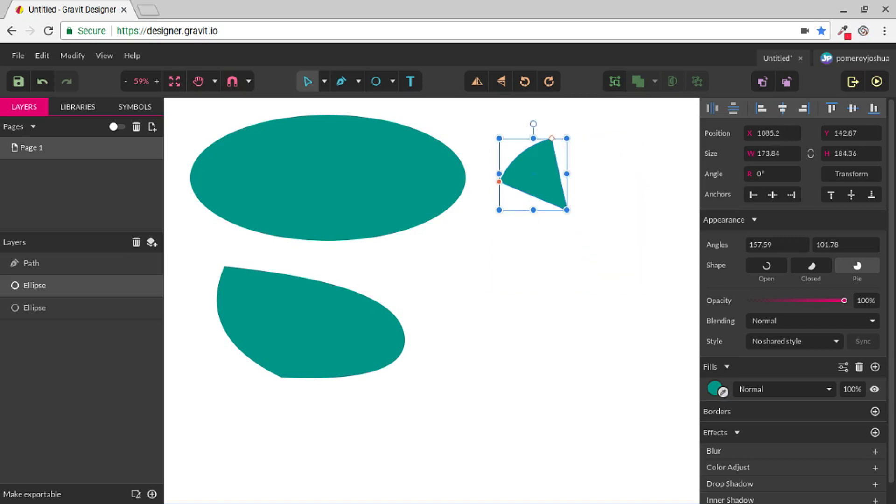
key(Escape)
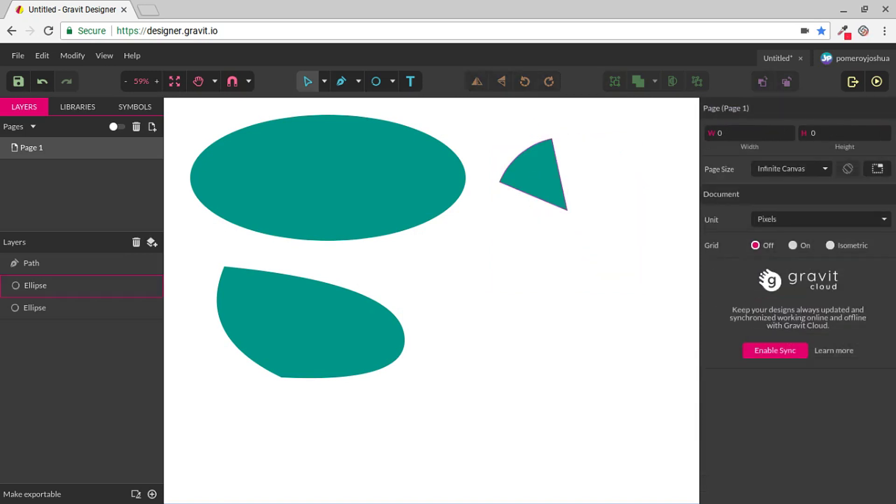
Open the wedge into a Pac-Man-like Pie shape by moving its second arc endpoint to about 218 degrees.
click(537, 173)
drag(551, 138, 510, 255)
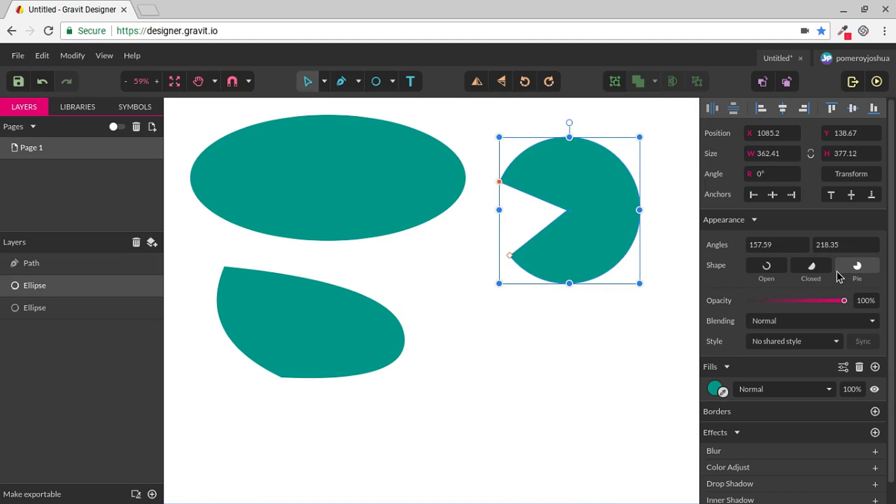
click(858, 270)
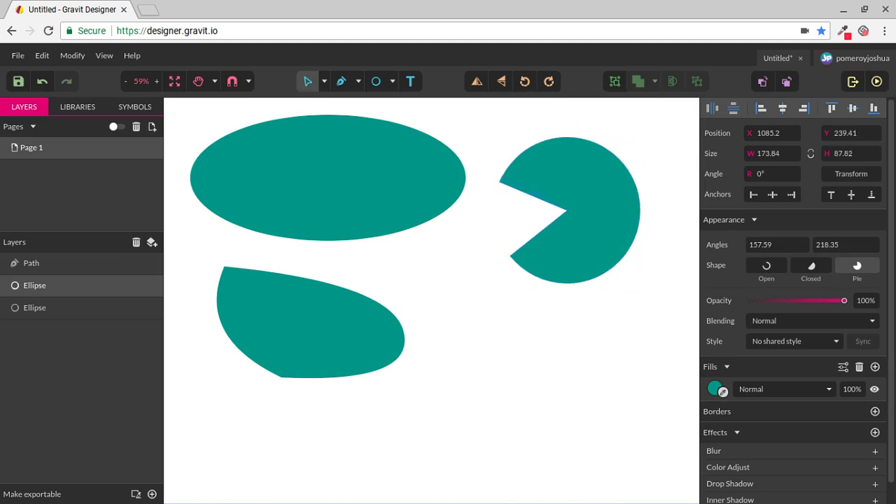
Restore the full circle by setting both of its angles to 0.
mouse_move(500, 180)
mouse_down()
mouse_move(496, 192)
mouse_move(500, 182)
mouse_up()
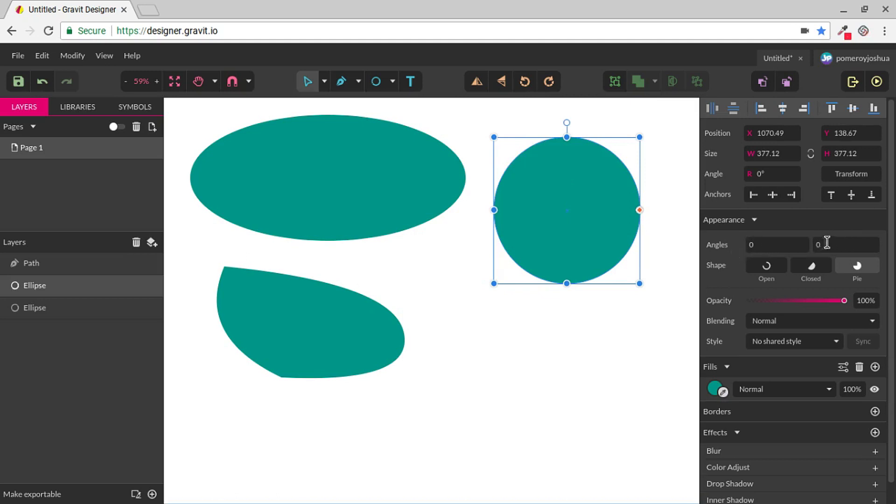
click(854, 244)
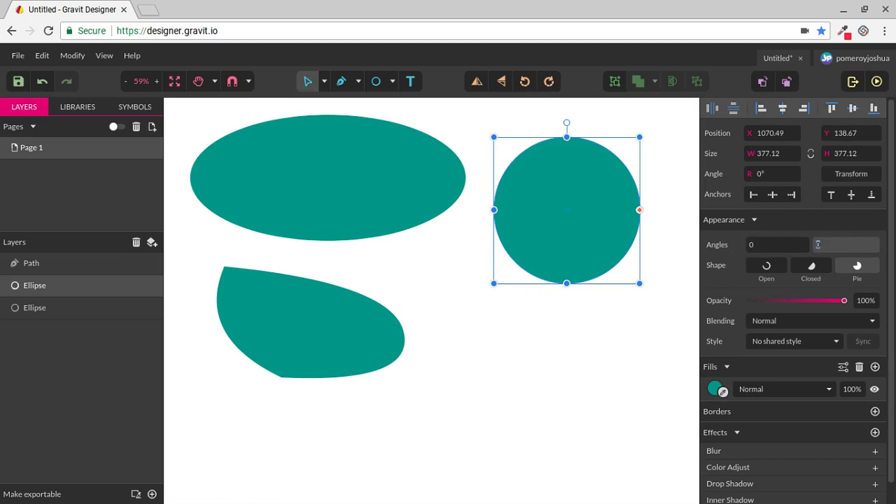
key(Escape)
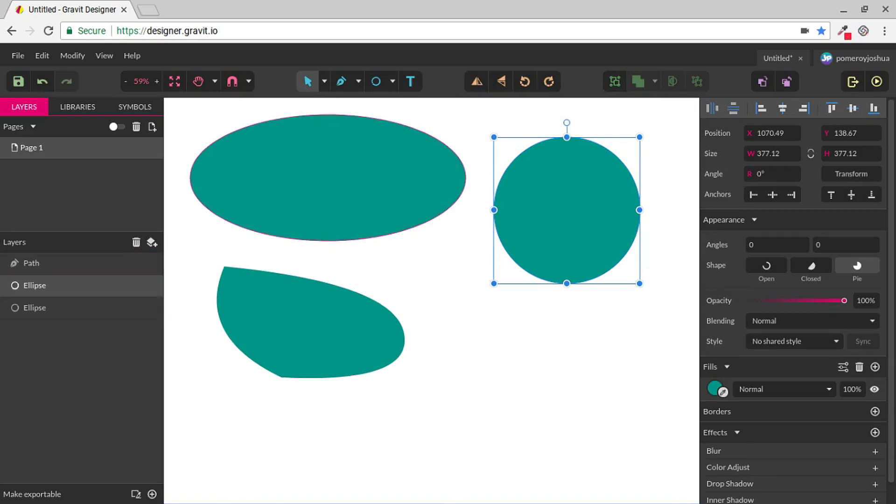
Convert the circle to a raw path.
click(74, 58)
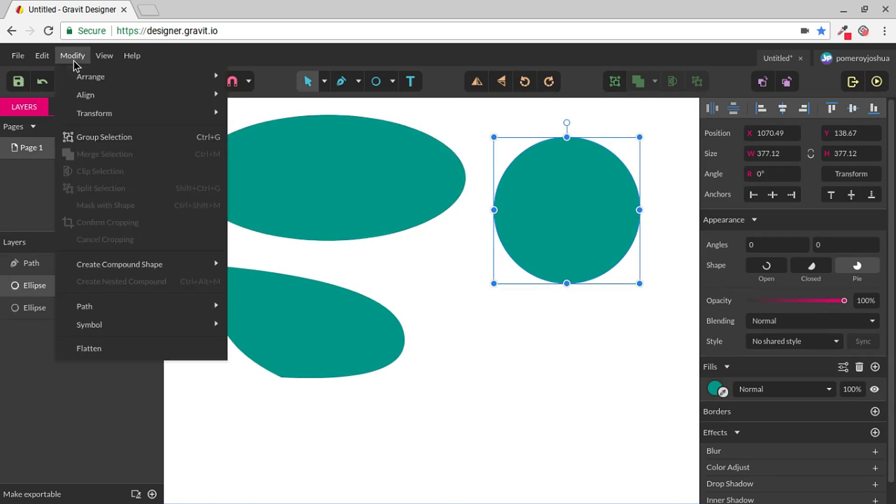
mouse_move(211, 273)
mouse_move(151, 313)
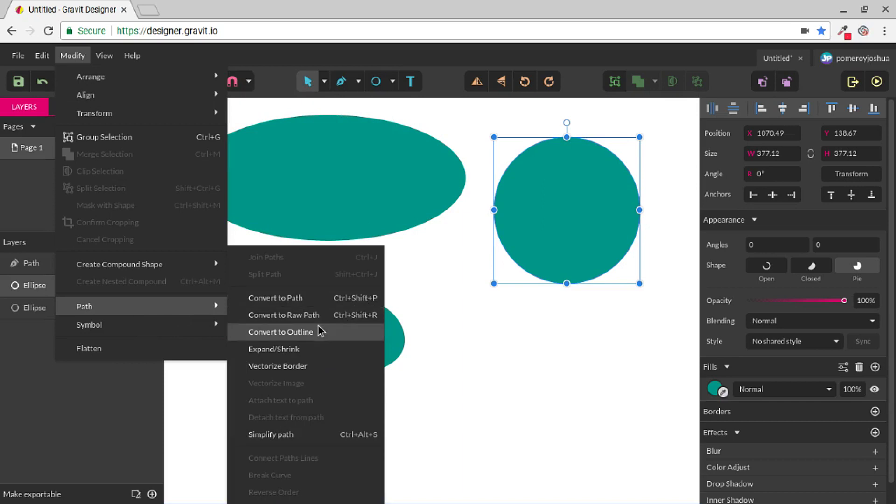
click(314, 316)
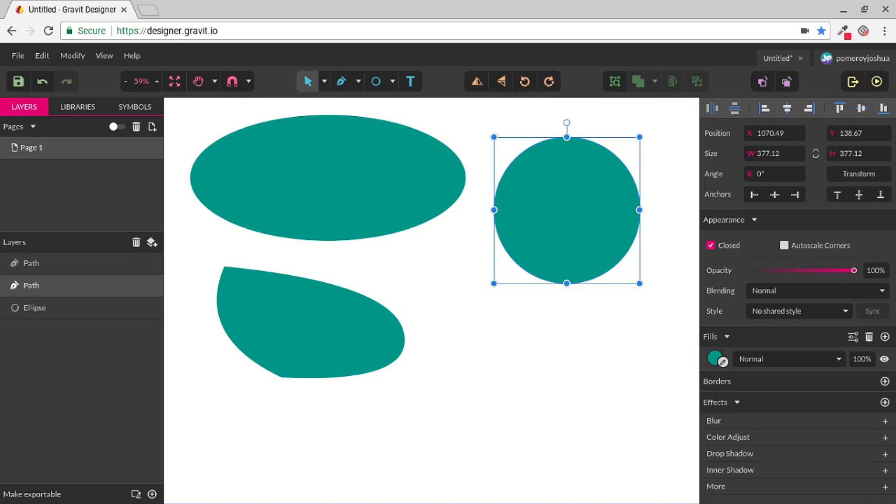
Pull the circle path's top node down to form a crescent and bend the pen path's upper edge inward.
key(d)
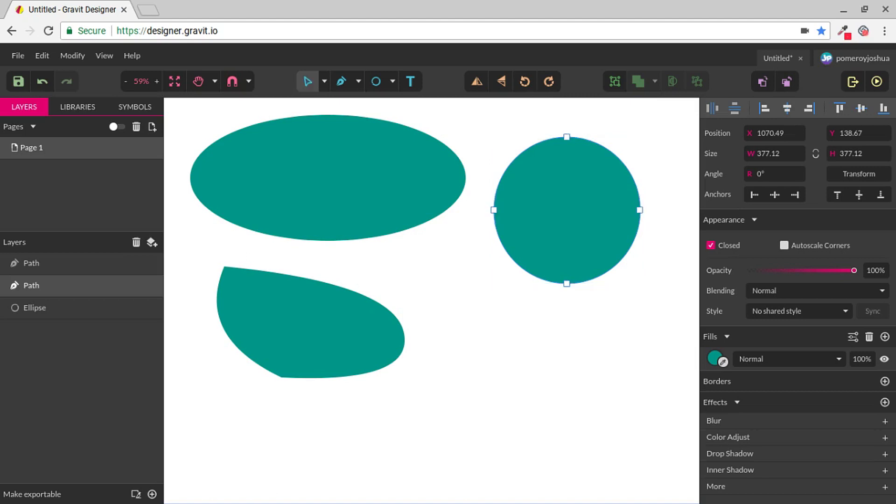
drag(567, 136, 573, 229)
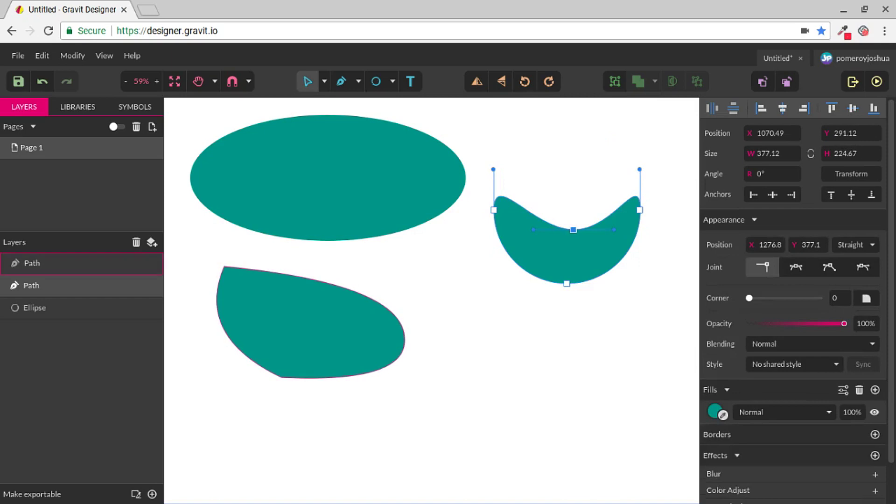
click(355, 291)
double_click(354, 291)
drag(354, 291, 298, 342)
Undo the reshaping of the pen path and the circle path.
key(ctrl+z)
key(ctrl+z)
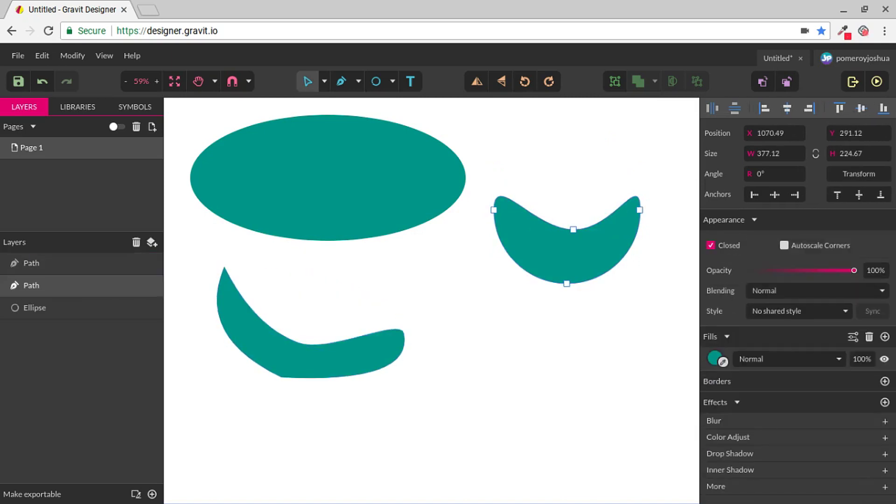
key(ctrl+z)
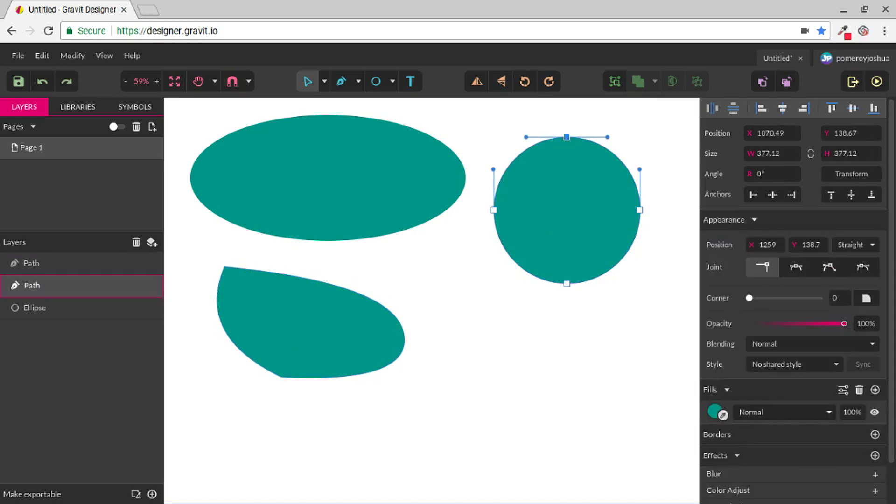
key(ctrl+z)
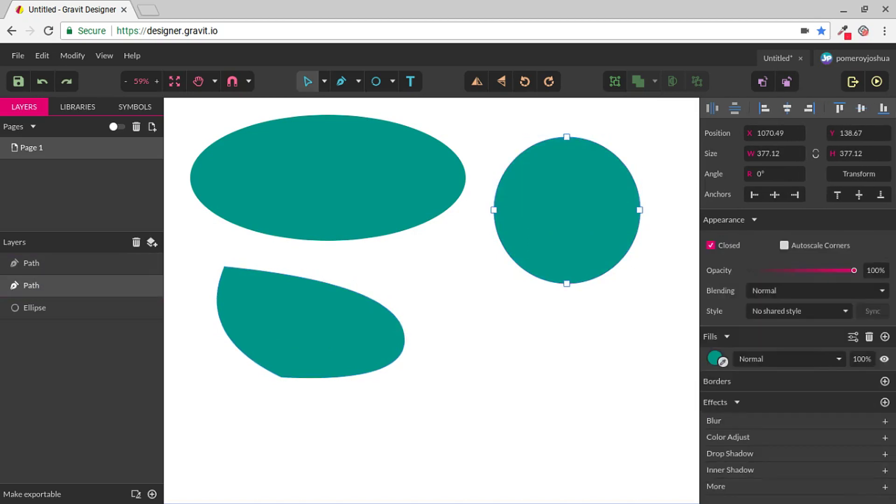
key(ctrl+z)
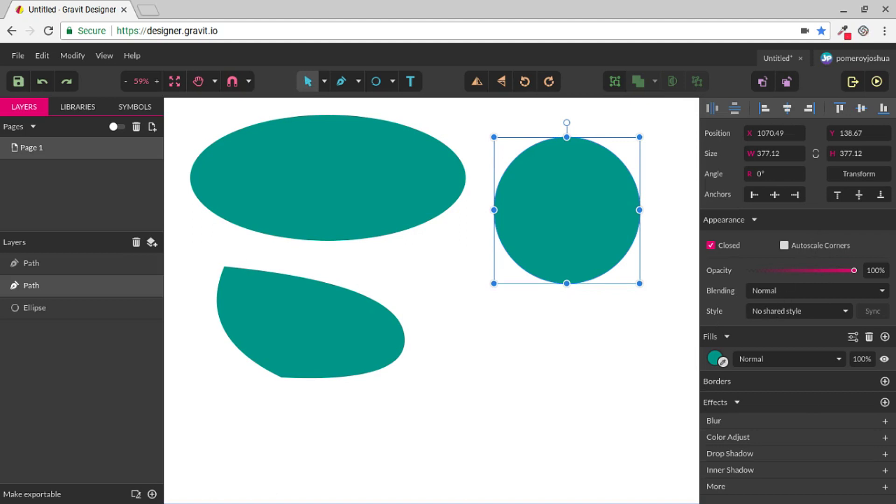
Clear the wide ellipse and both paths from the page.
click(74, 310)
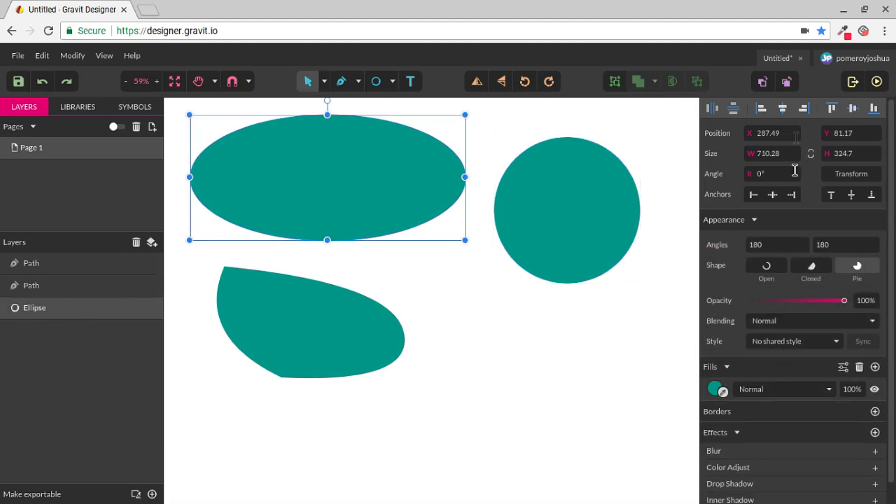
click(77, 286)
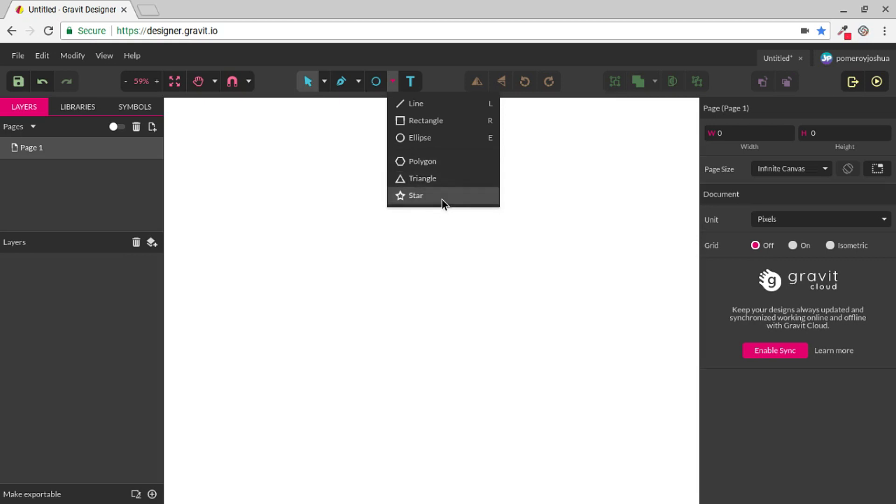
Draw a black-filled six-point polygon about 331 by 286 px in the canvas's upper-left area and reduce its points to 3.
click(452, 165)
drag(229, 190, 293, 190)
click(715, 384)
click(750, 364)
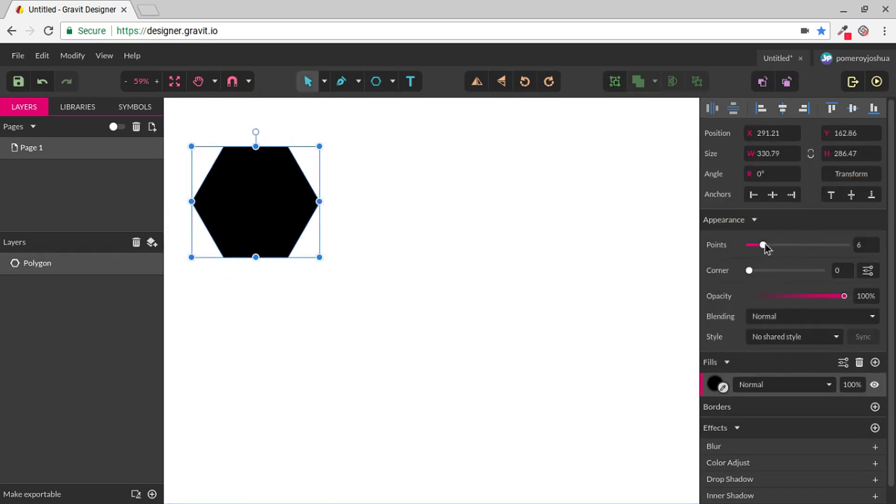
mouse_move(763, 245)
mouse_down()
mouse_move(793, 246)
mouse_move(750, 252)
mouse_move(790, 260)
mouse_move(750, 253)
mouse_up()
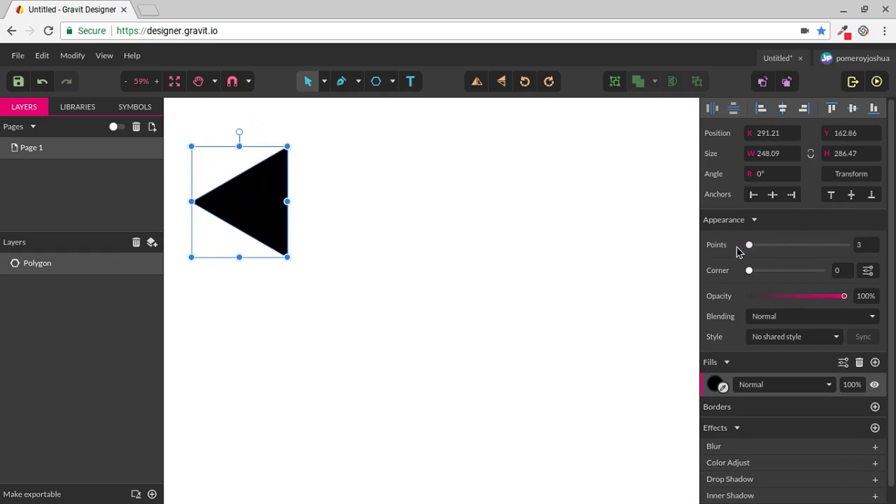
Set the first polygon's points to 5 and round its corners to about 26.2.
drag(741, 248, 712, 285)
mouse_move(778, 245)
mouse_down()
mouse_move(768, 260)
mouse_move(758, 245)
mouse_move(771, 280)
mouse_up()
Draw a second black polygon beside the first, about 239 by 237 px with 3 points, and set its points to 5.
click(392, 82)
click(419, 161)
mouse_move(375, 152)
mouse_down()
mouse_move(453, 234)
mouse_move(427, 166)
mouse_move(422, 217)
mouse_move(412, 206)
mouse_up()
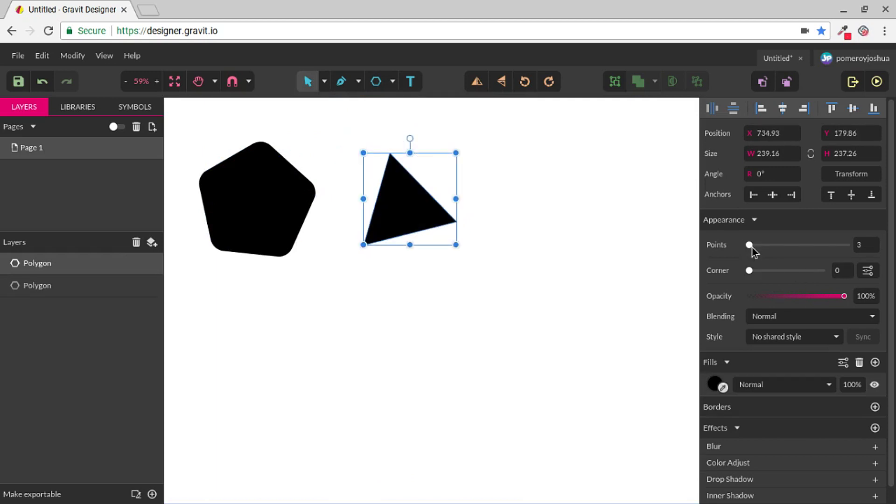
mouse_move(751, 247)
mouse_down()
mouse_move(786, 253)
mouse_move(750, 254)
mouse_move(776, 258)
mouse_move(758, 257)
mouse_up()
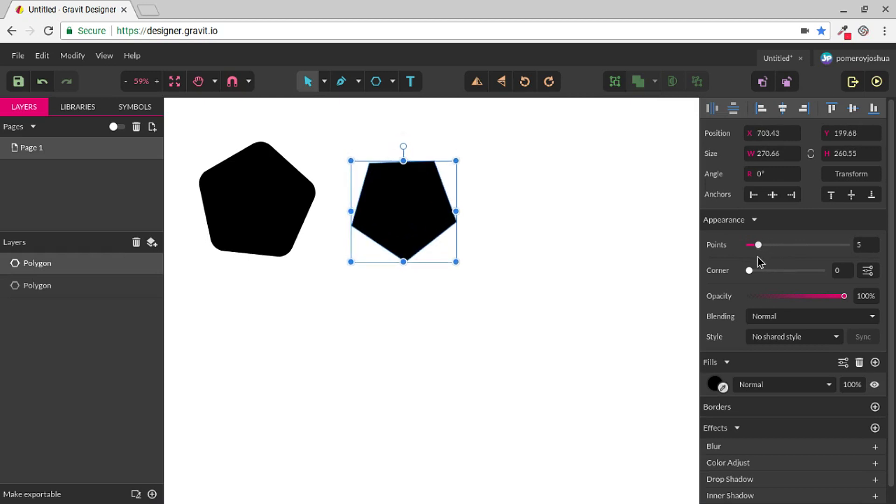
click(394, 82)
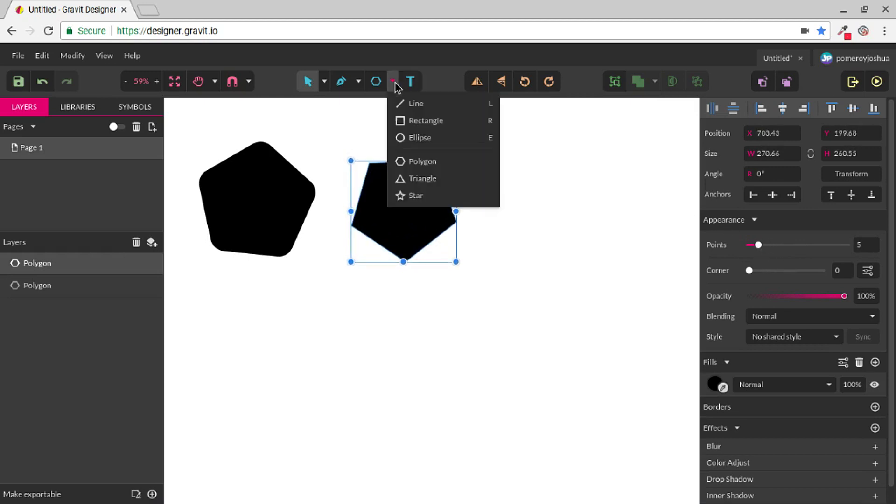
key(Escape)
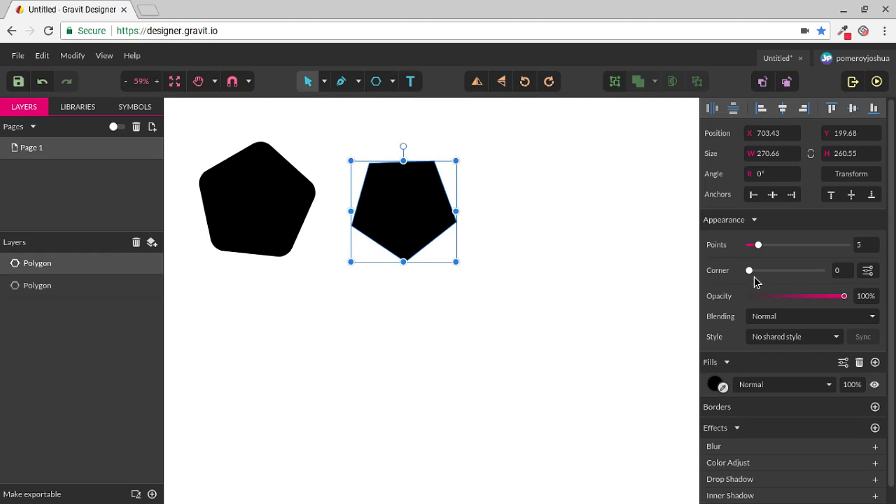
drag(749, 271, 713, 277)
Draw a star about 275 by 288 px beside the second polygon and give it 8 points, size 30% and corner about 47.7.
click(393, 83)
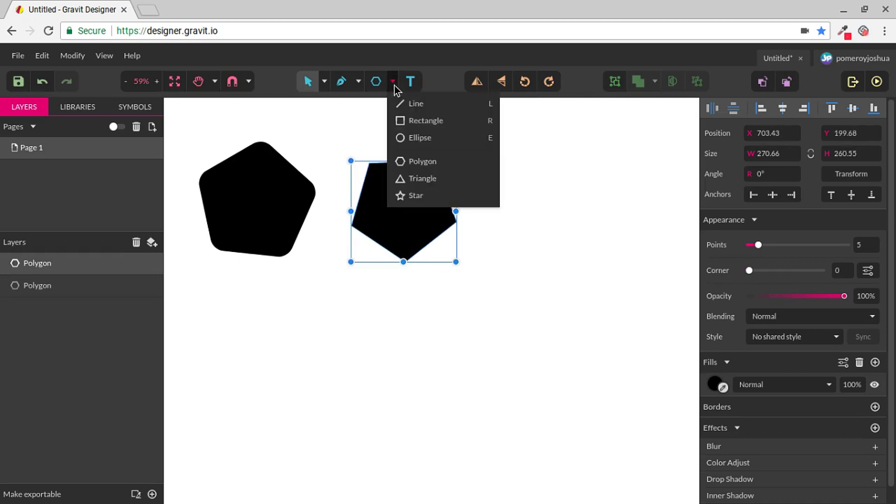
click(415, 195)
drag(519, 168, 530, 203)
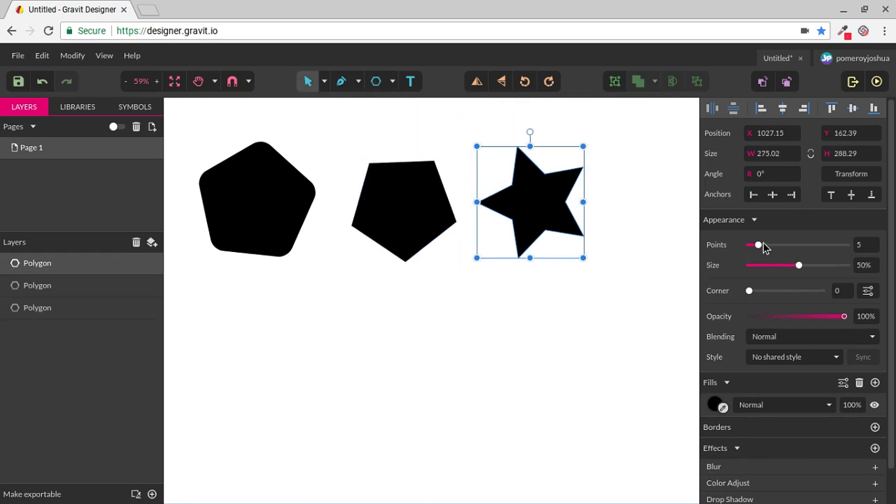
drag(760, 245, 815, 316)
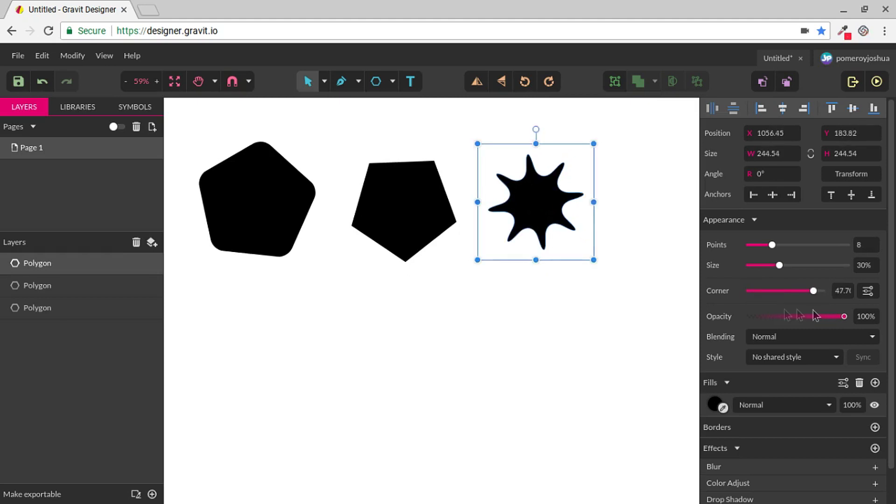
Reduce the middle polygon's points to 3 and round its corners to about 51.7.
click(403, 210)
drag(758, 245, 781, 282)
key(Escape)
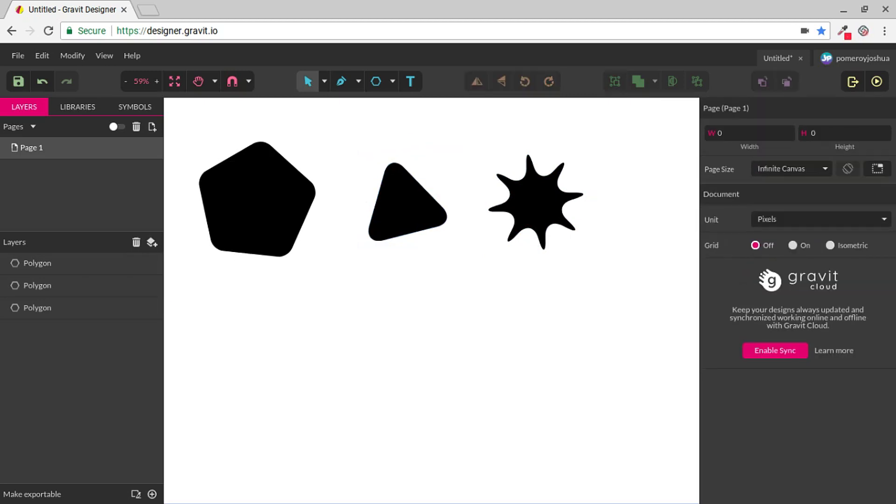
Select the three polygon layers in turn to examine which shape each one represents.
click(87, 265)
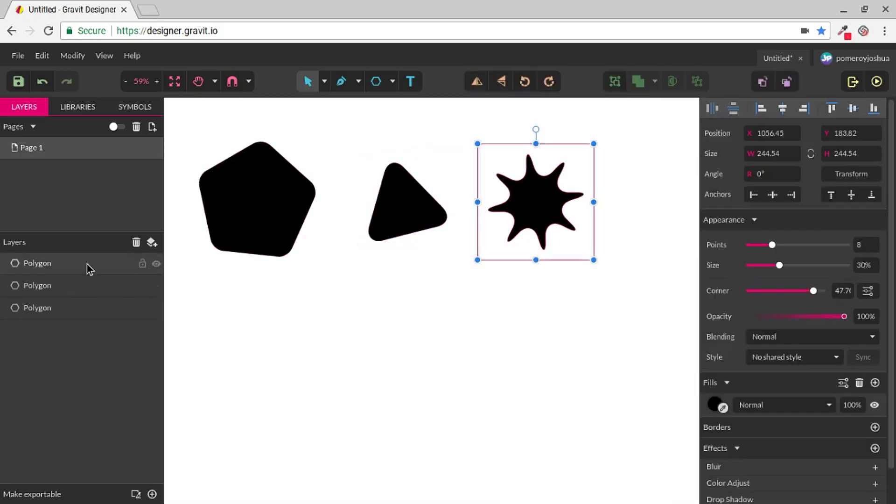
click(76, 307)
click(78, 286)
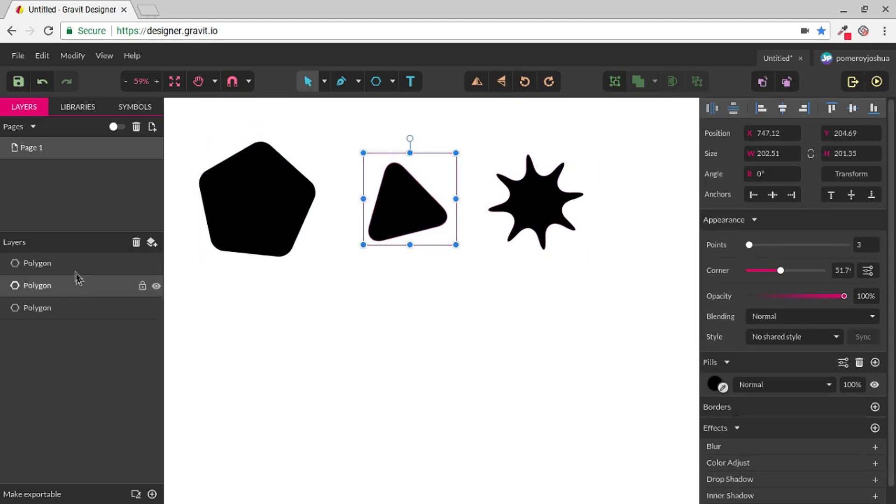
click(75, 267)
click(72, 285)
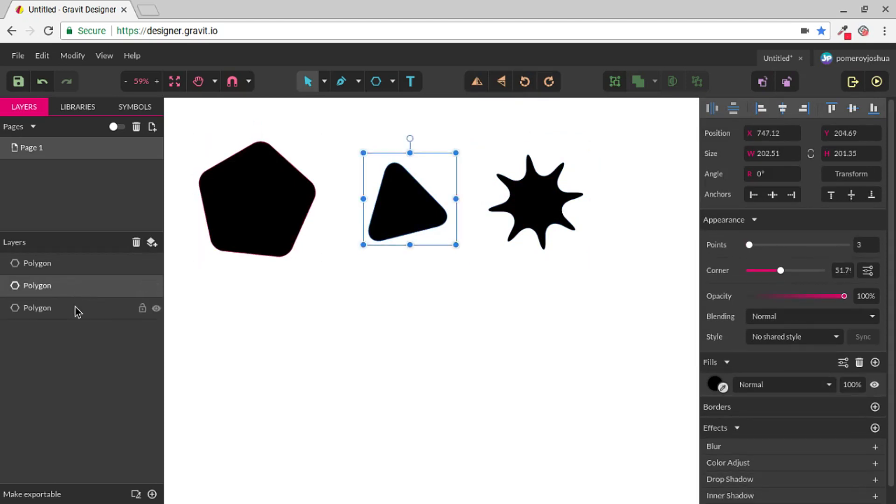
click(75, 310)
click(76, 284)
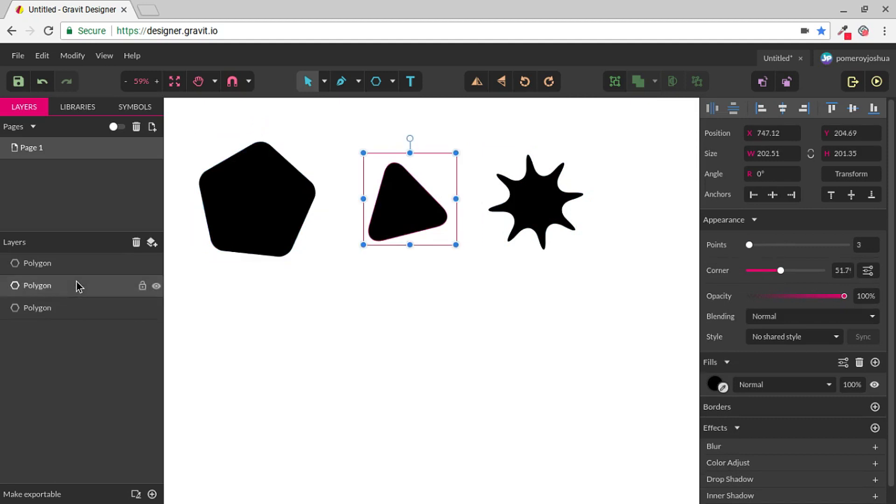
Set the star's points to 5, its size to 32% and its corner to 0.
click(79, 267)
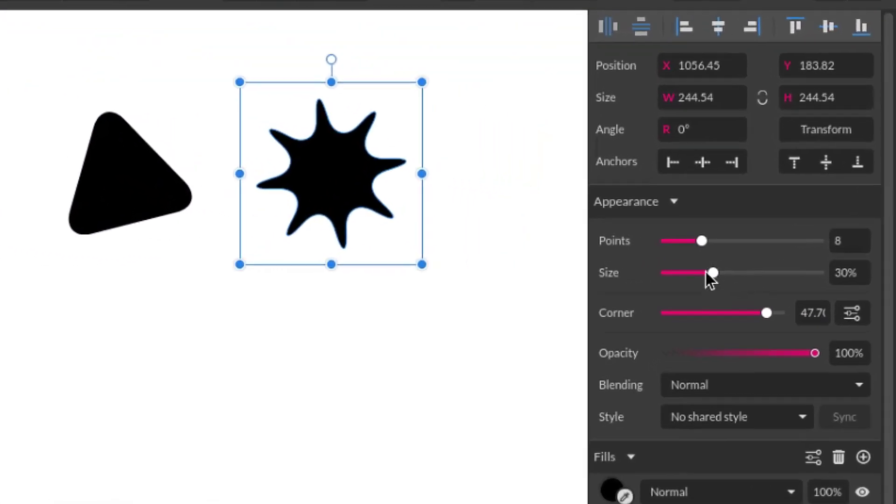
drag(710, 272, 747, 273)
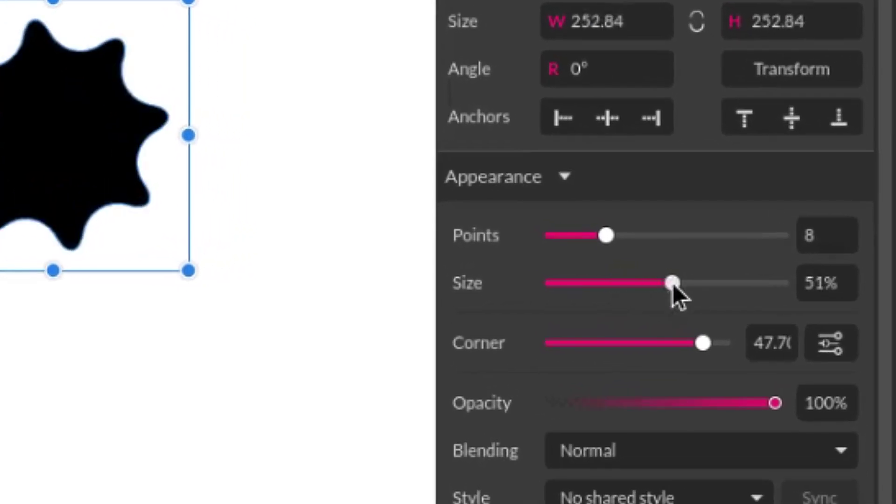
drag(673, 284, 638, 313)
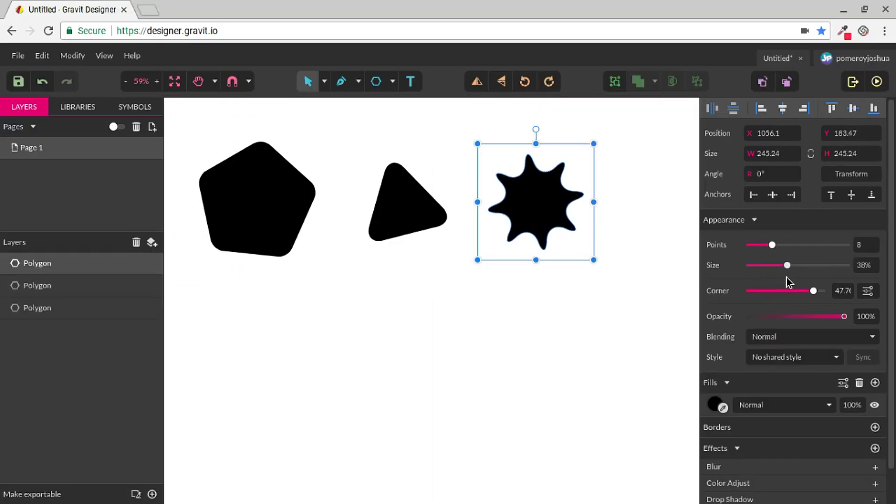
drag(787, 280, 784, 297)
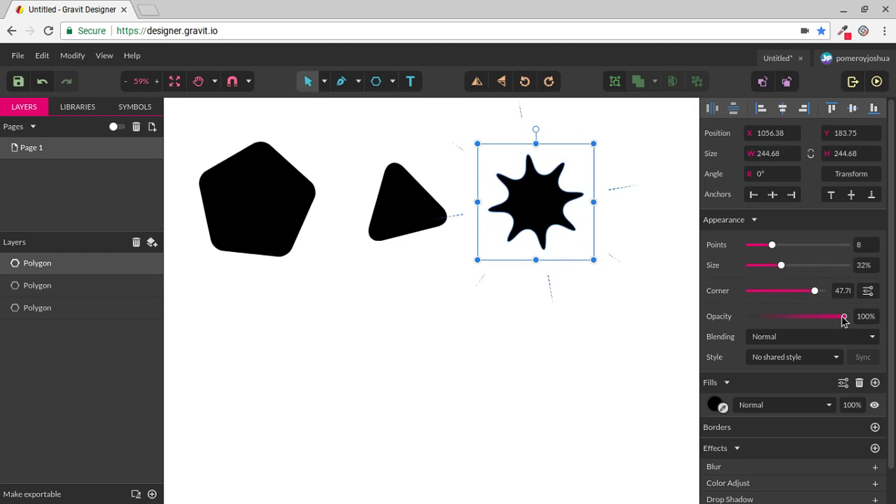
drag(815, 290, 749, 290)
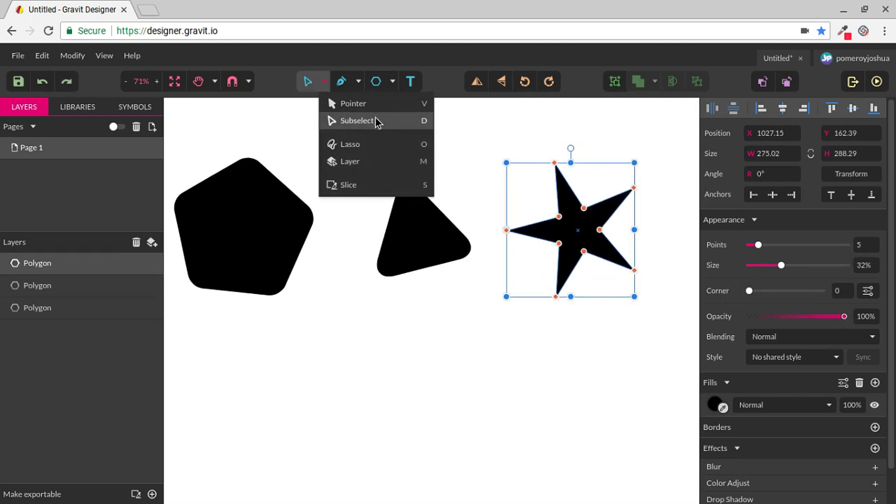
Subselect the star's inner nodes and rotate them around its centre to twist it into a slanted pinwheel.
click(377, 121)
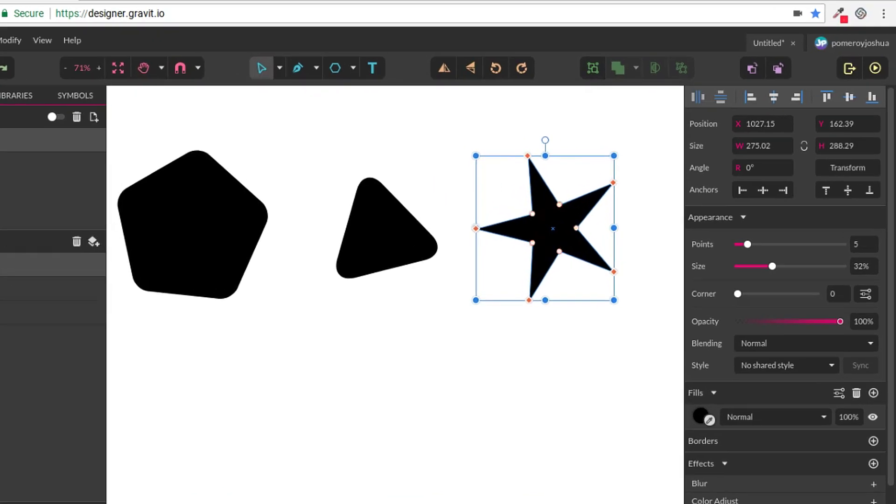
mouse_move(584, 209)
mouse_down()
mouse_move(589, 202)
mouse_move(598, 211)
mouse_up()
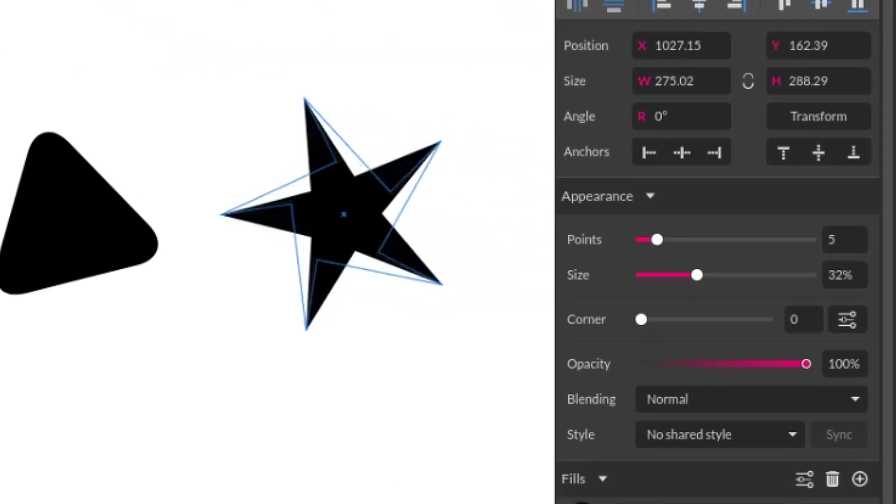
drag(375, 185, 375, 183)
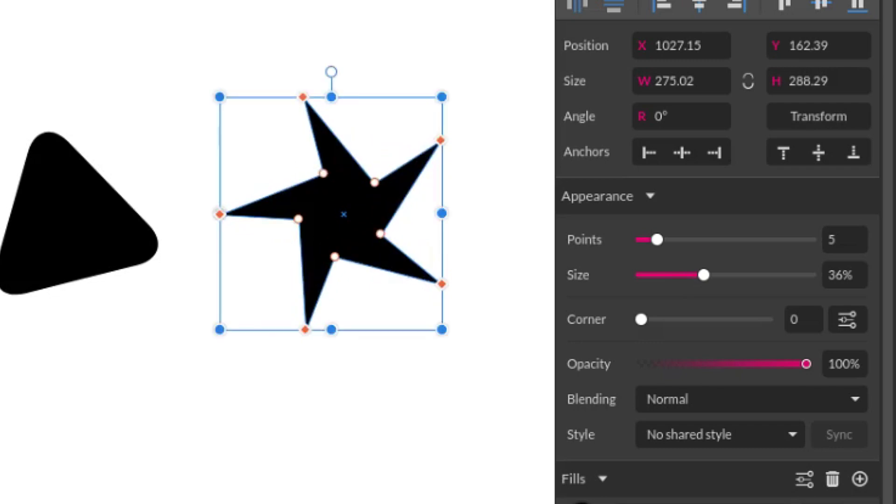
drag(375, 183, 362, 207)
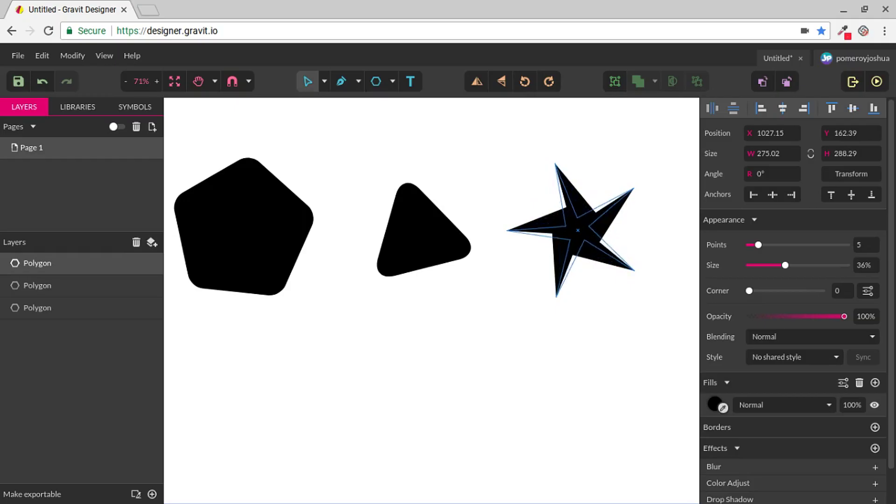
drag(589, 227, 596, 207)
key(Escape)
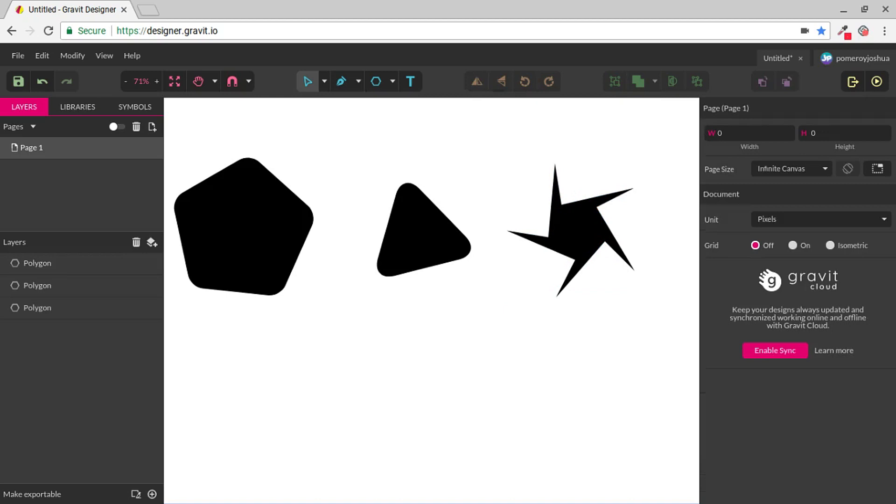
Pull the star's outer nodes outward and rotate them around to form an even five-pointed star about 351 by 350 px.
click(578, 230)
mouse_move(634, 187)
mouse_down()
mouse_move(663, 215)
mouse_move(647, 180)
mouse_up()
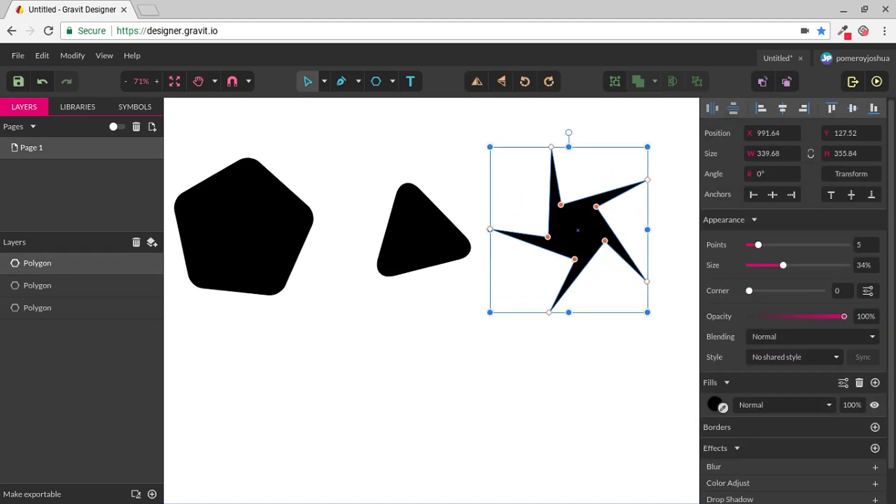
drag(490, 230, 517, 292)
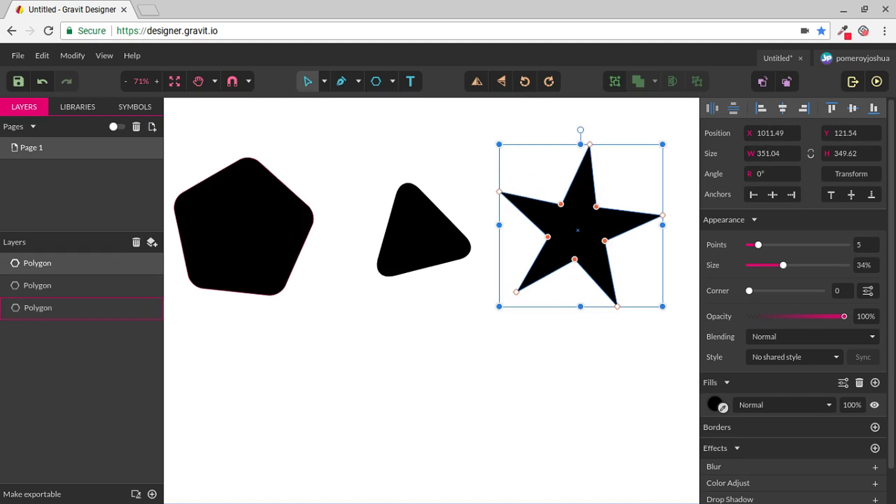
Pull the rounded triangle's edge nodes inward and shift its outer nodes to form a thin three-armed propeller.
click(419, 235)
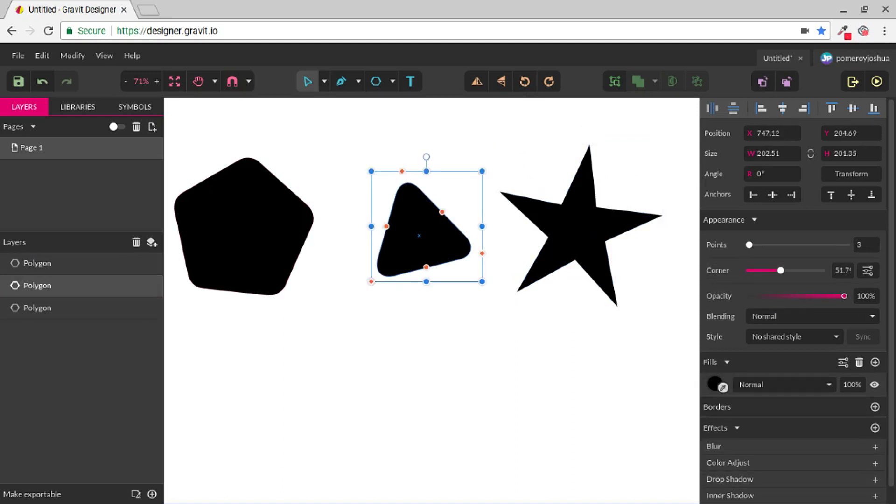
drag(443, 212, 430, 233)
mouse_move(402, 171)
mouse_down()
mouse_move(399, 155)
mouse_move(404, 163)
mouse_move(392, 177)
mouse_up()
Pull the pentagon's edge nodes outward to a size of 115% so its tips cross over, and shift the shape slightly right.
click(242, 230)
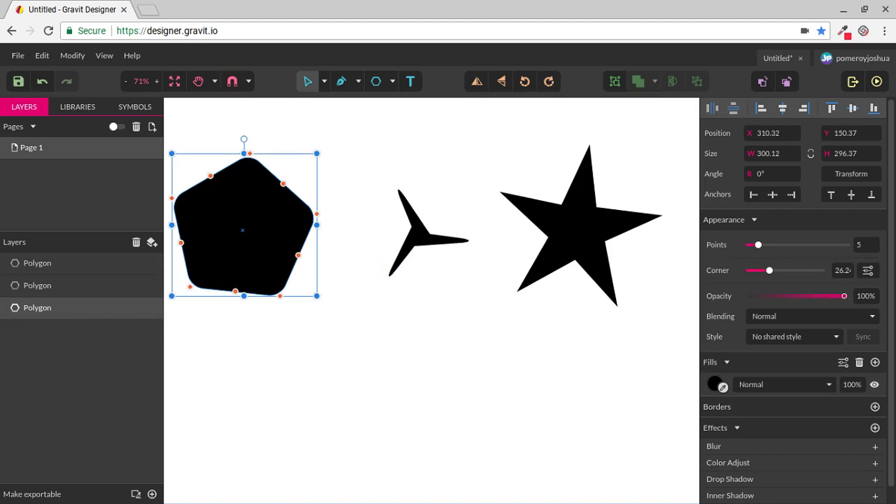
drag(283, 183, 297, 160)
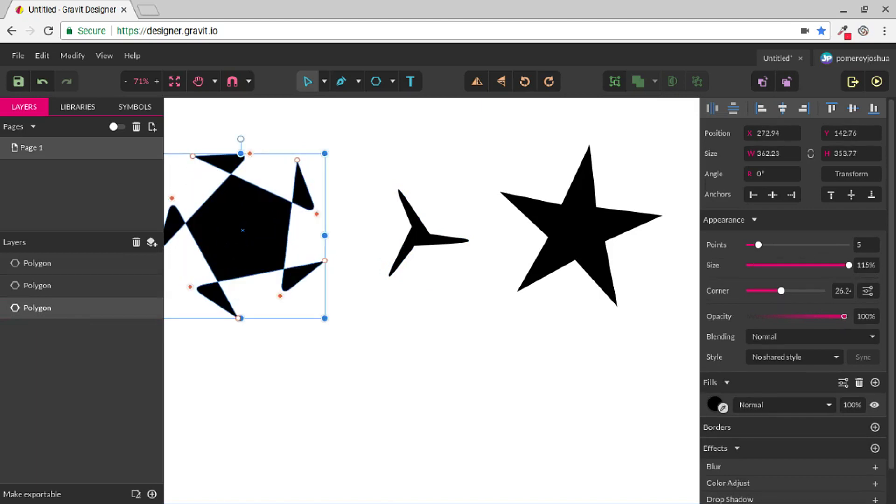
drag(243, 230, 271, 229)
key(Escape)
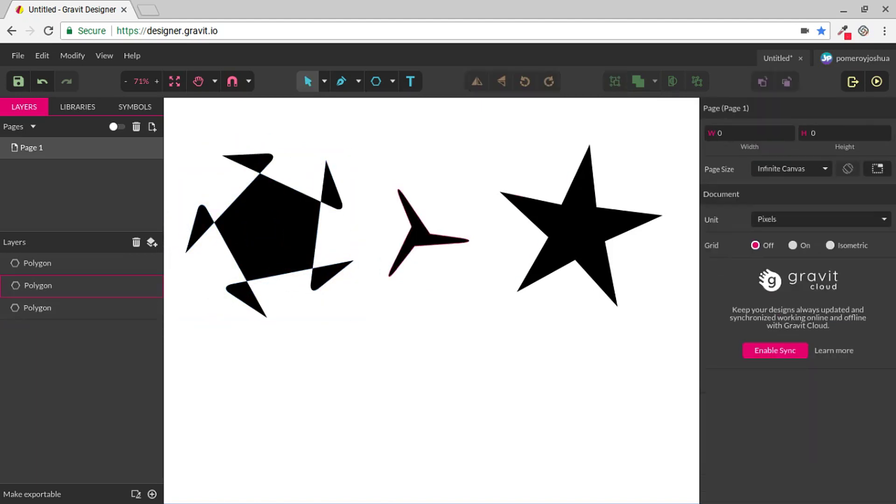
Convert the five-pointed star to a path and make its individual nodes editable.
click(580, 229)
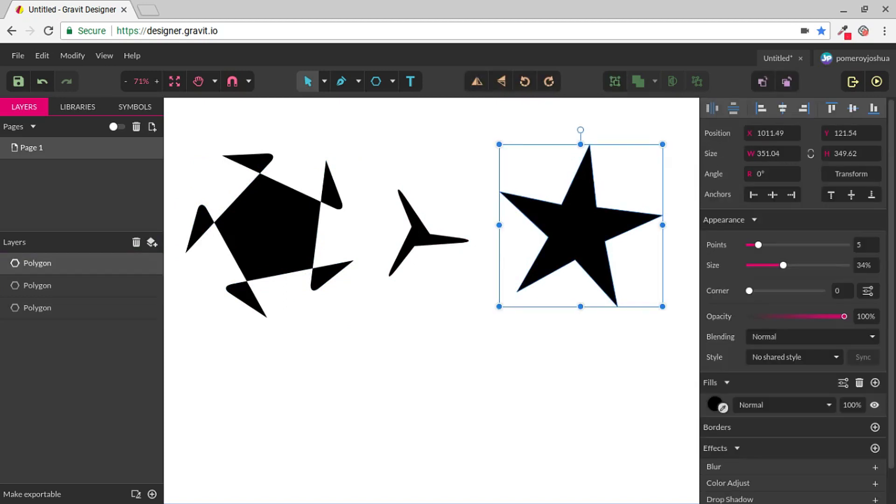
click(73, 55)
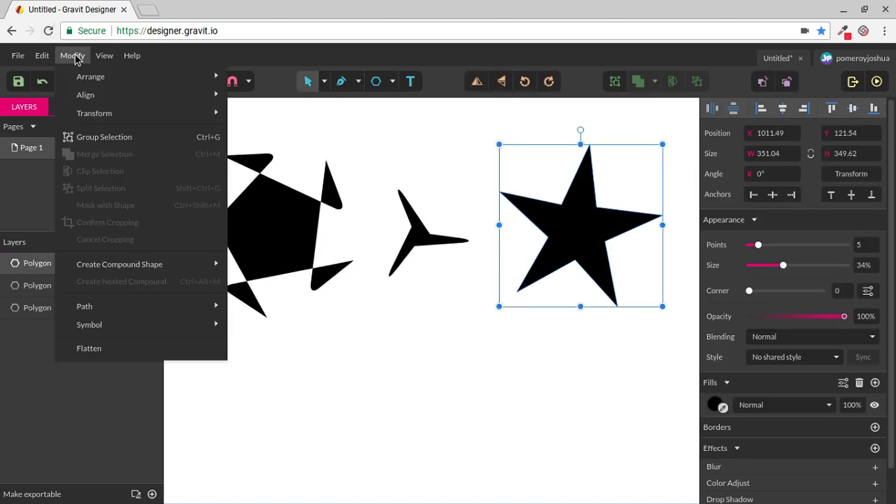
mouse_move(146, 306)
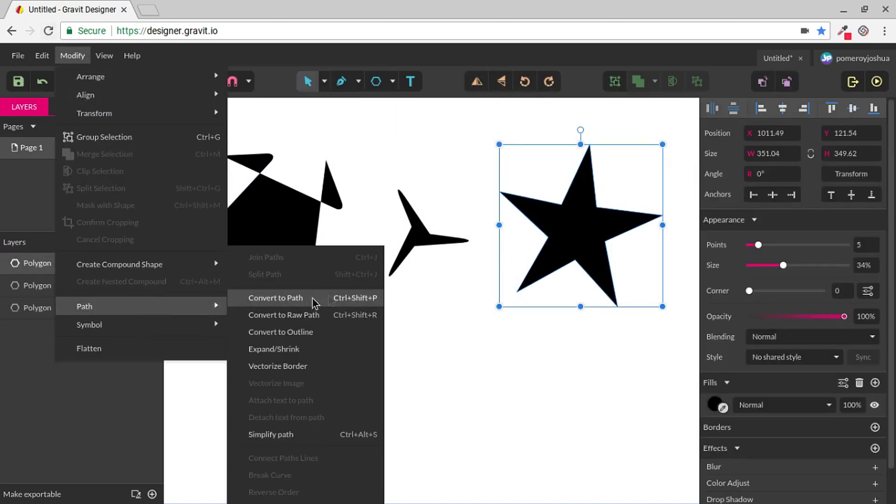
click(348, 303)
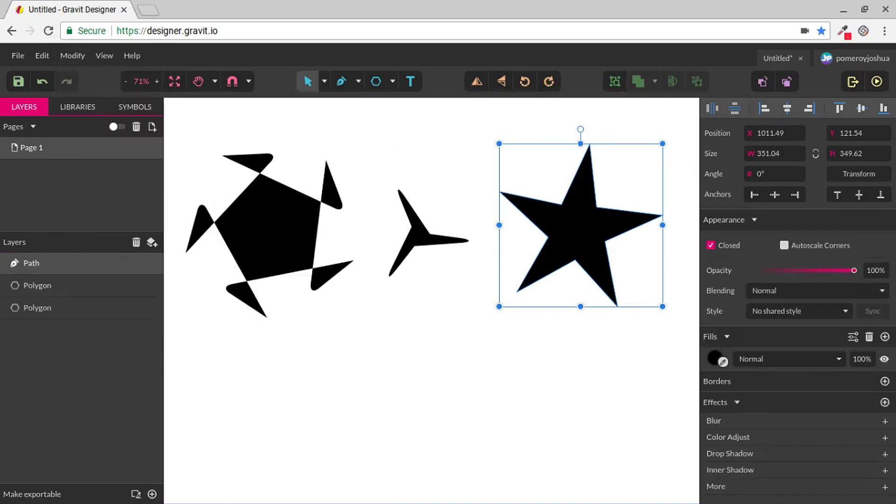
key(Return)
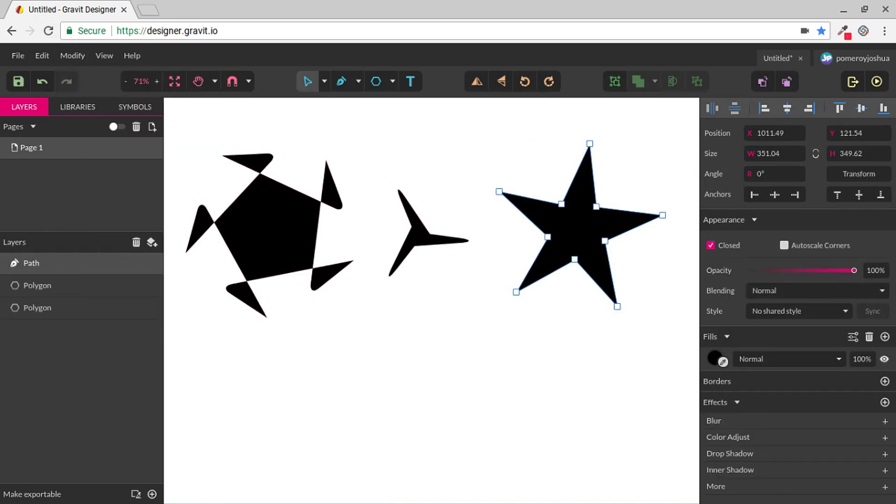
Move the star path's inner nodes individually into an irregular outline, placing the upper-right one at about X 1256.4, Y 229.
drag(596, 207, 613, 193)
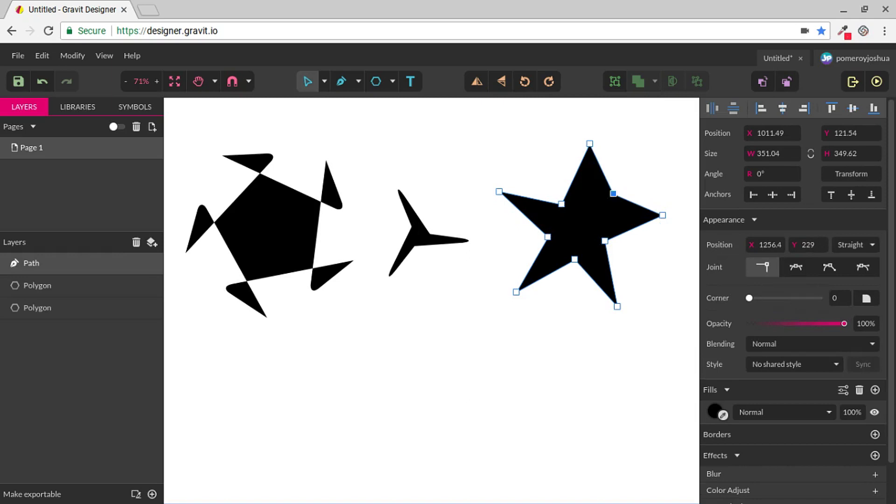
drag(605, 241, 595, 190)
drag(548, 237, 549, 206)
drag(574, 259, 569, 285)
key(Escape)
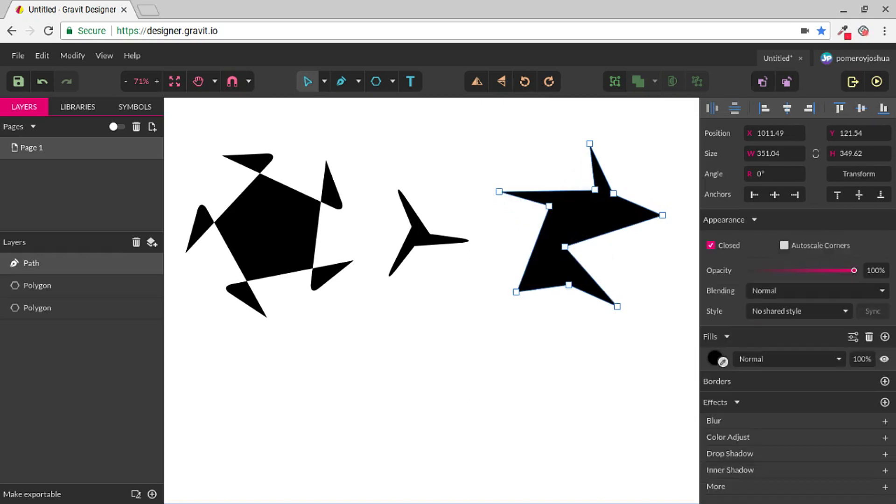
key(Escape)
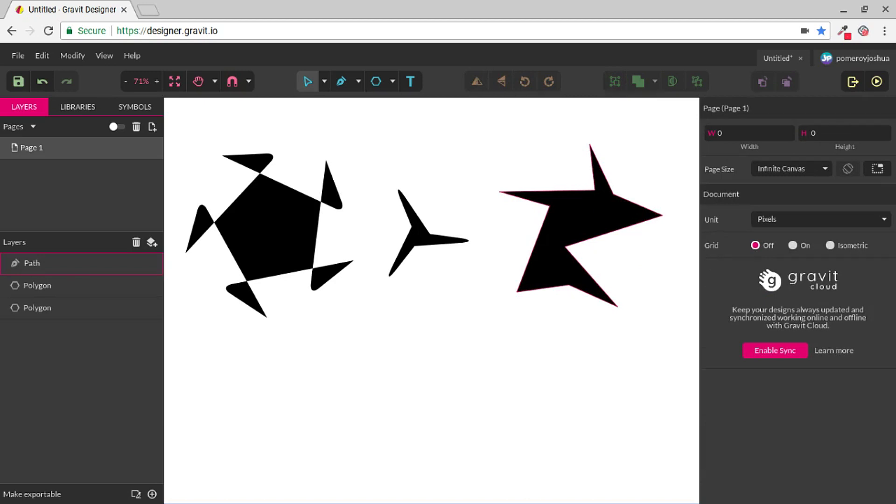
Bow the two straight edges of the star path's right-hand tip outward into curves.
click(32, 262)
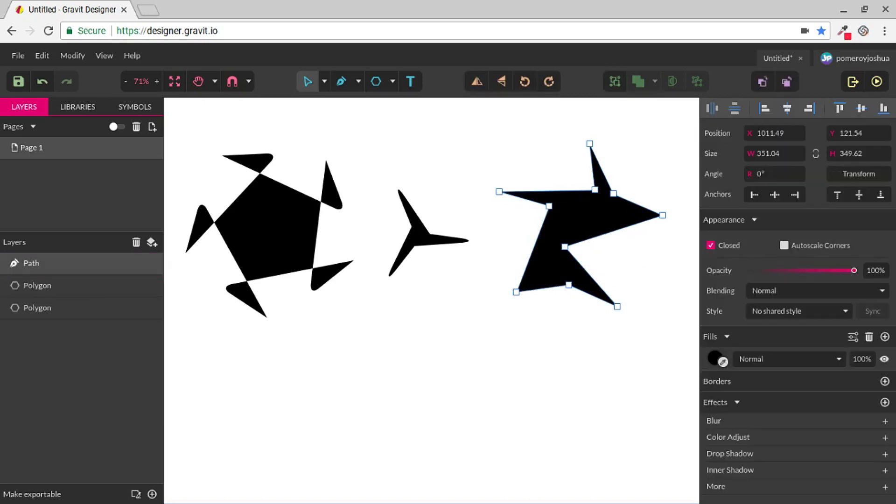
drag(639, 204, 643, 194)
drag(614, 231, 619, 248)
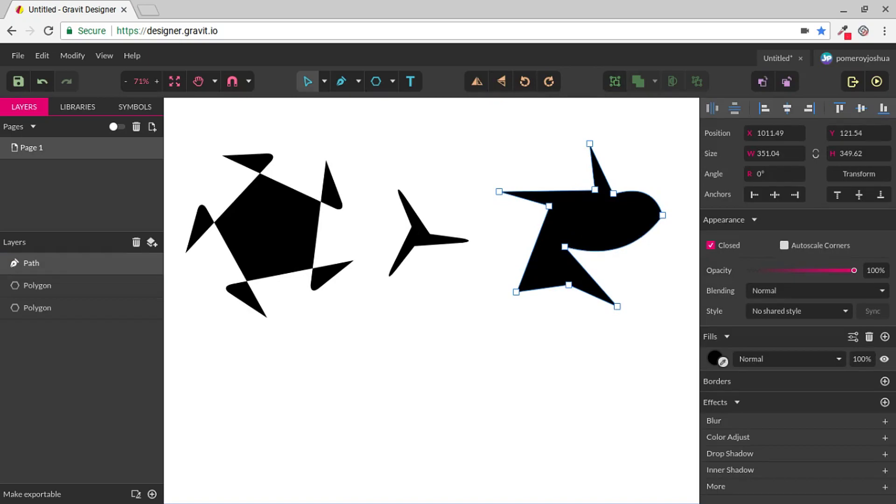